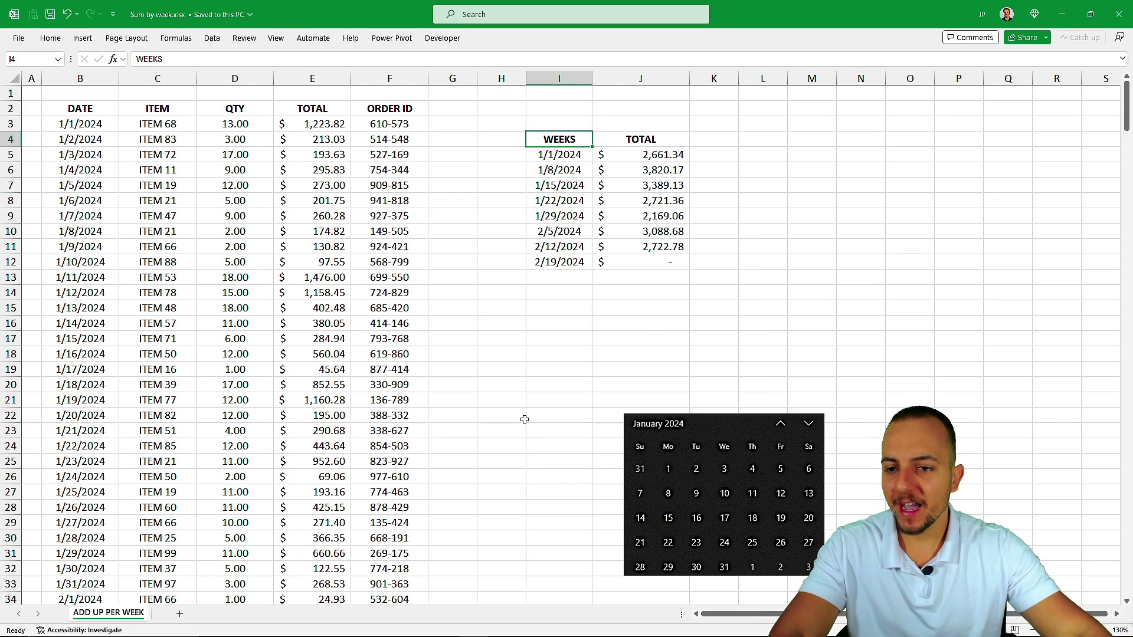
Examine the full order list and each week's start date in the WEEKS and TOTAL summary table
{"action": "scroll", "coordinate": [524, 419], "scroll_direction": "down", "scroll_amount": 17}
{"action": "scroll", "coordinate": [365, 390], "scroll_direction": "down", "scroll_amount": 11}
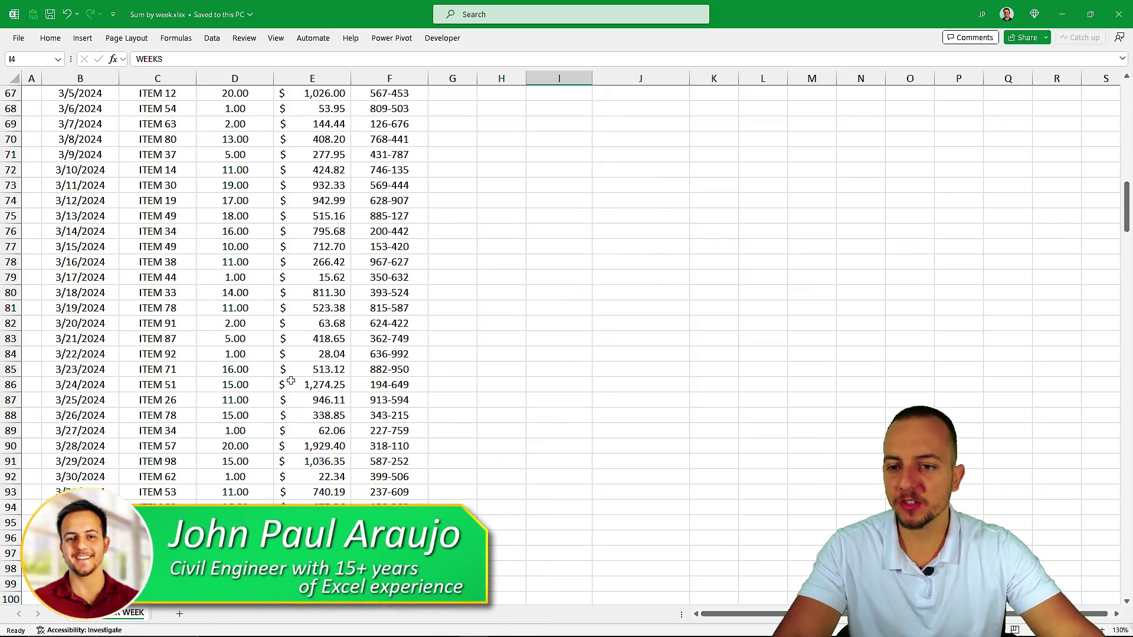
{"action": "scroll", "coordinate": [224, 232], "scroll_direction": "up", "scroll_amount": 20}
{"action": "scroll", "coordinate": [223, 232], "scroll_direction": "up", "scroll_amount": 7}
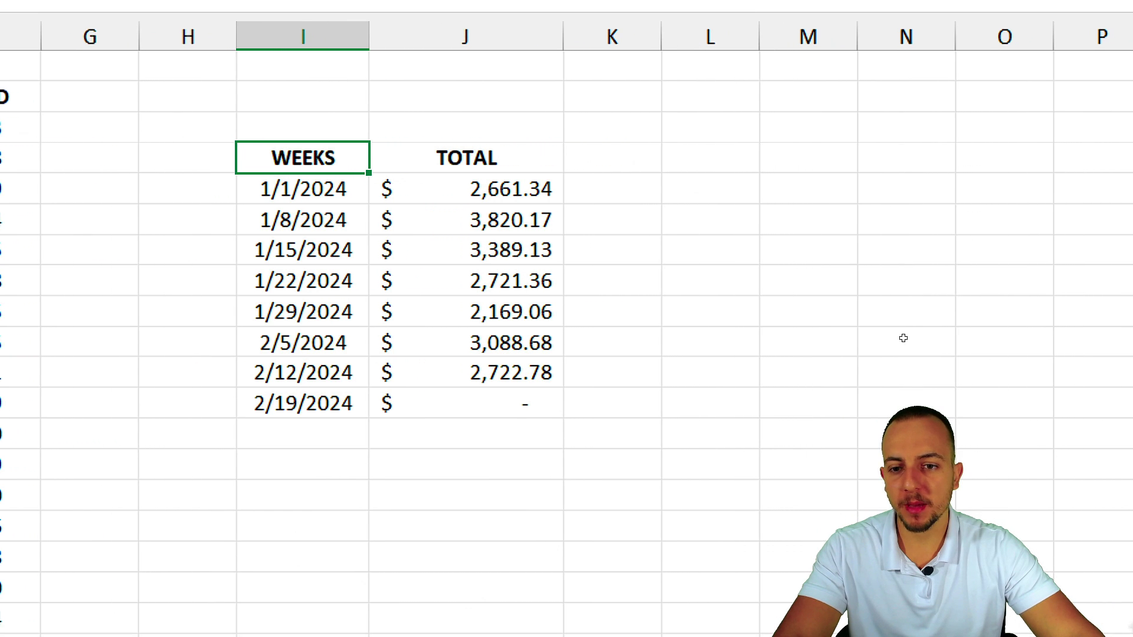
{"action": "left_click", "coordinate": [356, 196]}
{"action": "left_click", "coordinate": [292, 206]}
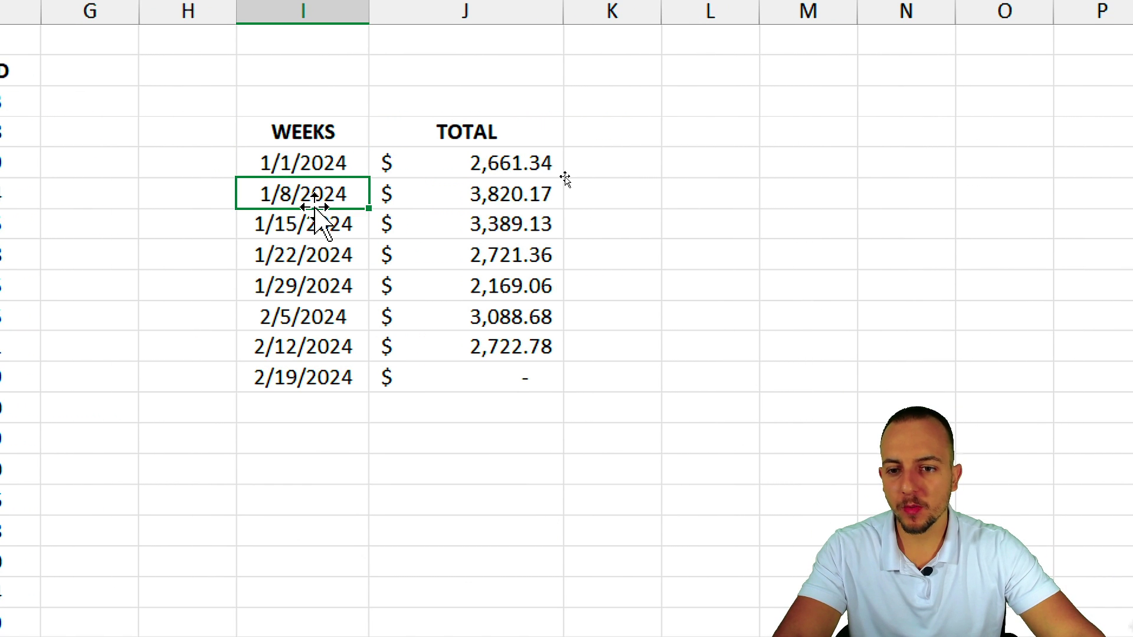
{"action": "left_click", "coordinate": [322, 226]}
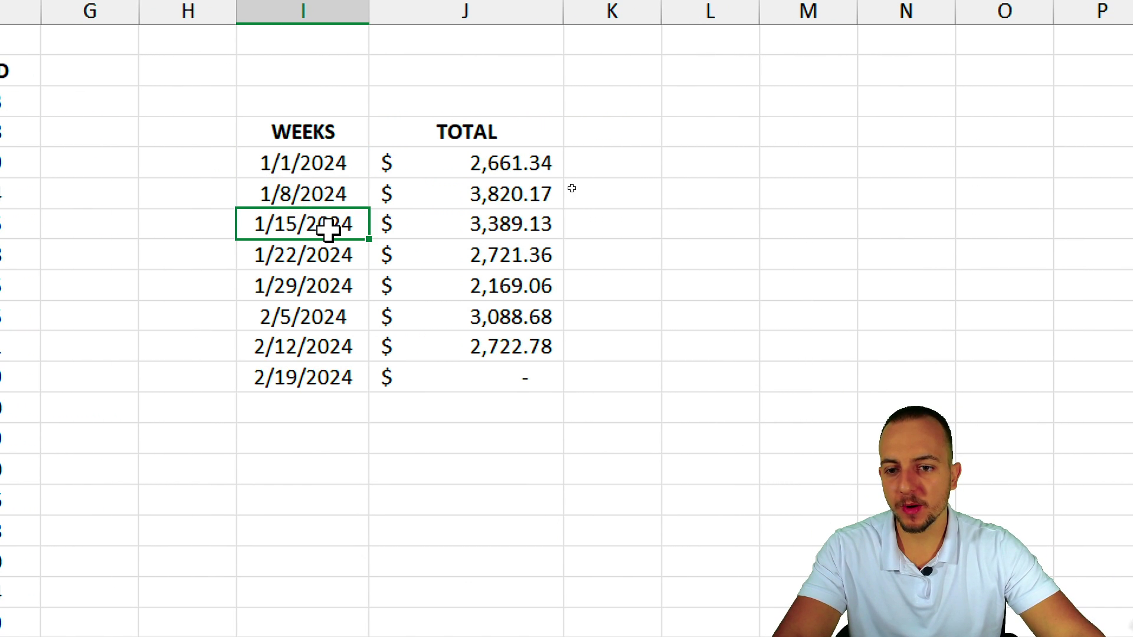
{"action": "left_click", "coordinate": [309, 255]}
{"action": "left_click", "coordinate": [280, 289]}
{"action": "left_click", "coordinate": [292, 321]}
{"action": "left_click", "coordinate": [294, 350]}
{"action": "left_click", "coordinate": [295, 387]}
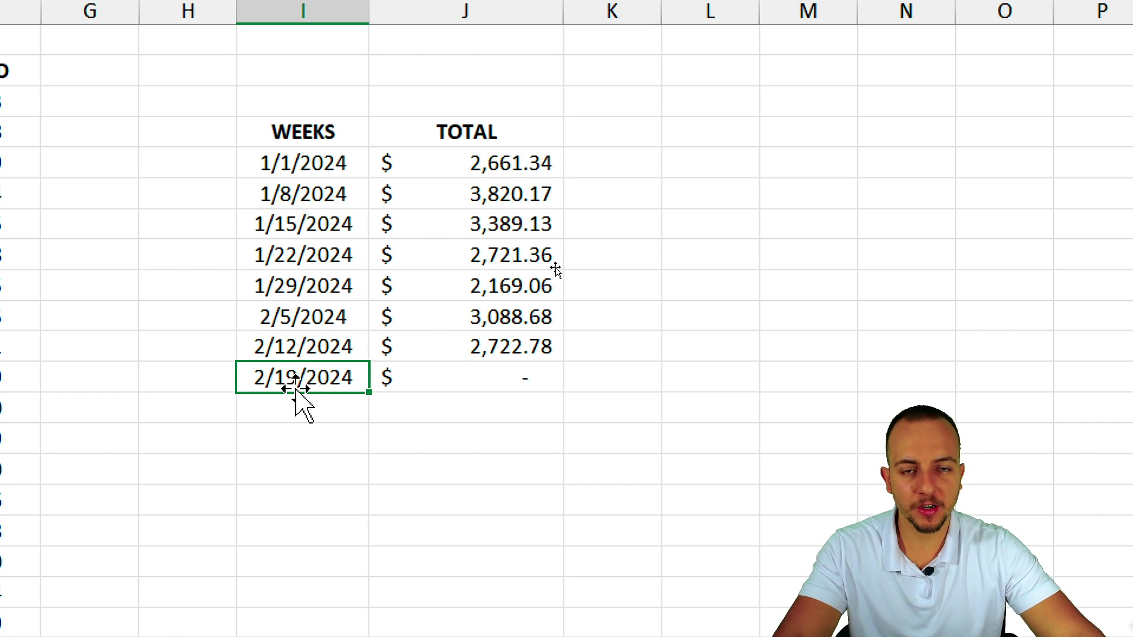
{"action": "left_click_drag", "start_coordinate": [414, 100], "coordinate": [510, 146]}
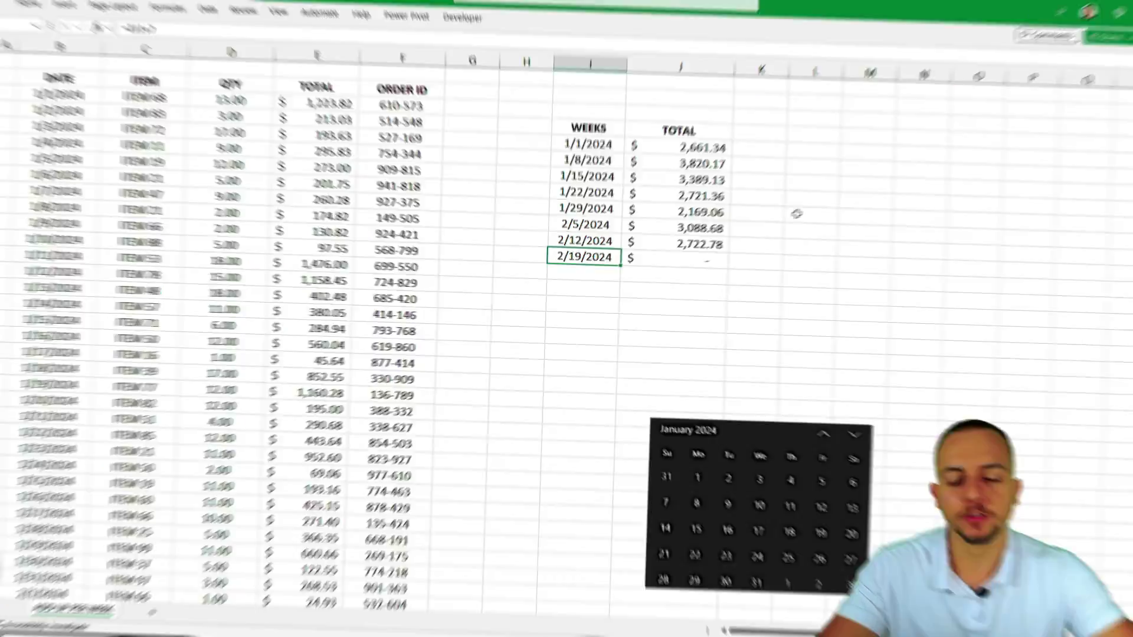
Review the DATE, ITEM, QTY, TOTAL and ORDER ID columns of the order table
{"action": "left_click", "coordinate": [81, 109]}
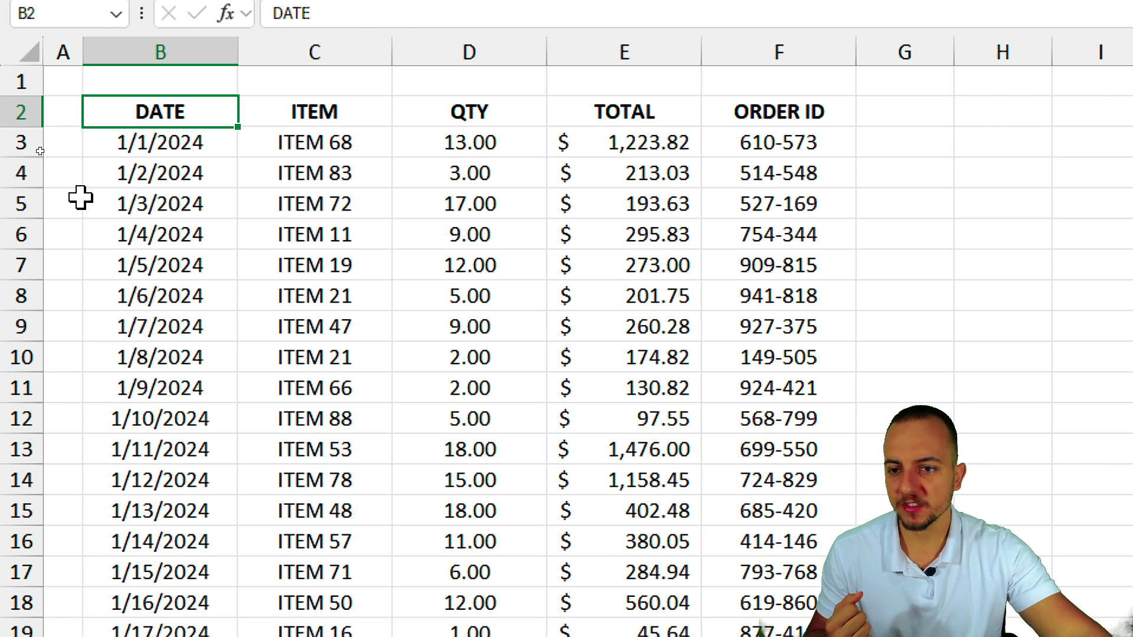
{"action": "left_click", "coordinate": [171, 50]}
{"action": "left_click", "coordinate": [298, 80]}
{"action": "left_click", "coordinate": [380, 44]}
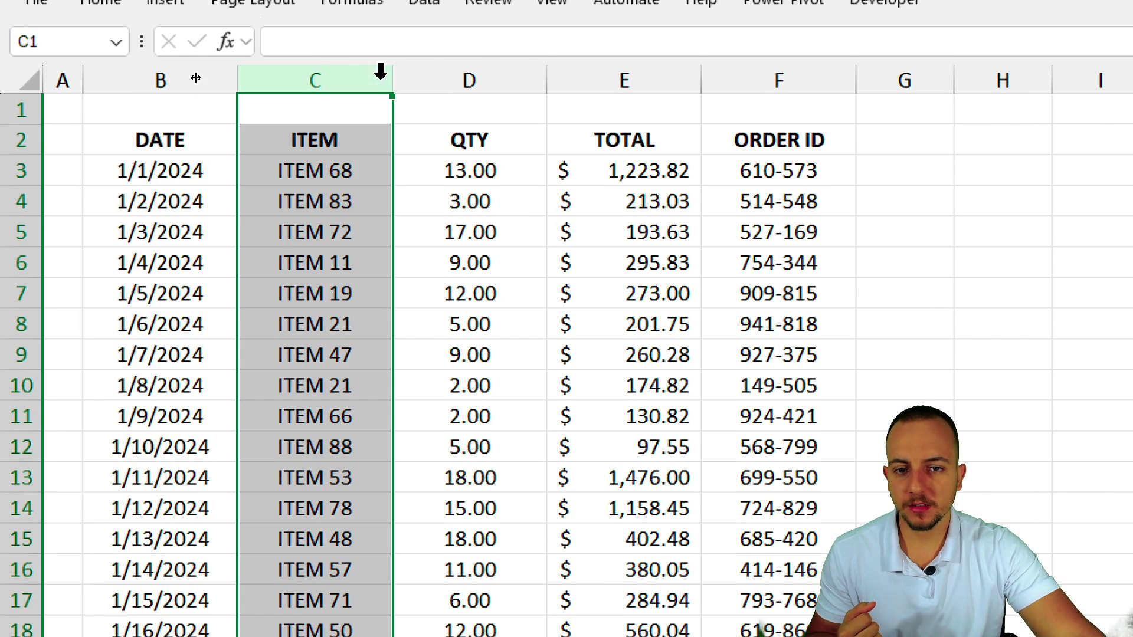
{"action": "left_click", "coordinate": [469, 80]}
{"action": "left_click", "coordinate": [619, 80]}
{"action": "left_click", "coordinate": [779, 80]}
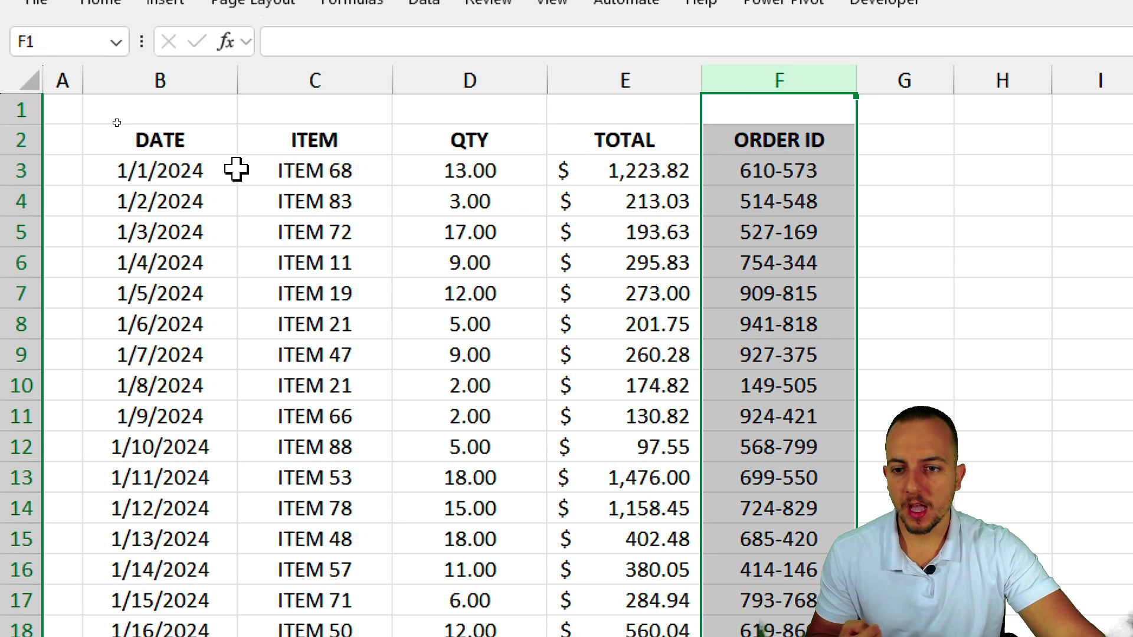
{"action": "left_click", "coordinate": [131, 177]}
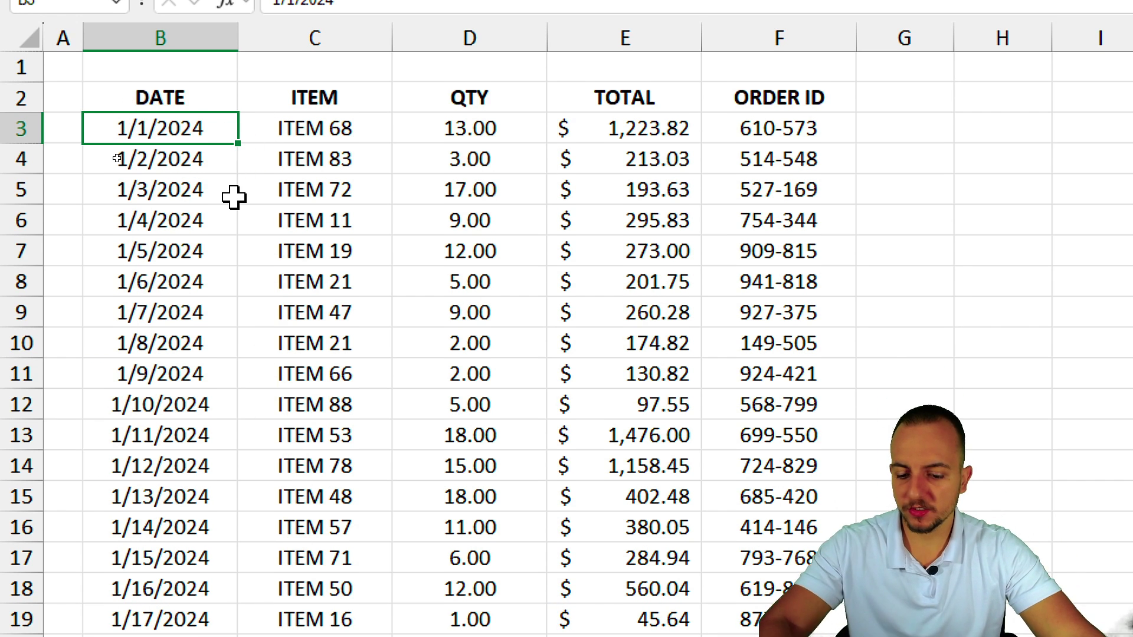
{"action": "mouse_move", "coordinate": [97, 103]}
{"action": "left_mouse_down"}
{"action": "mouse_move", "coordinate": [114, 125]}
{"action": "mouse_move", "coordinate": [232, 155]}
{"action": "left_mouse_up"}
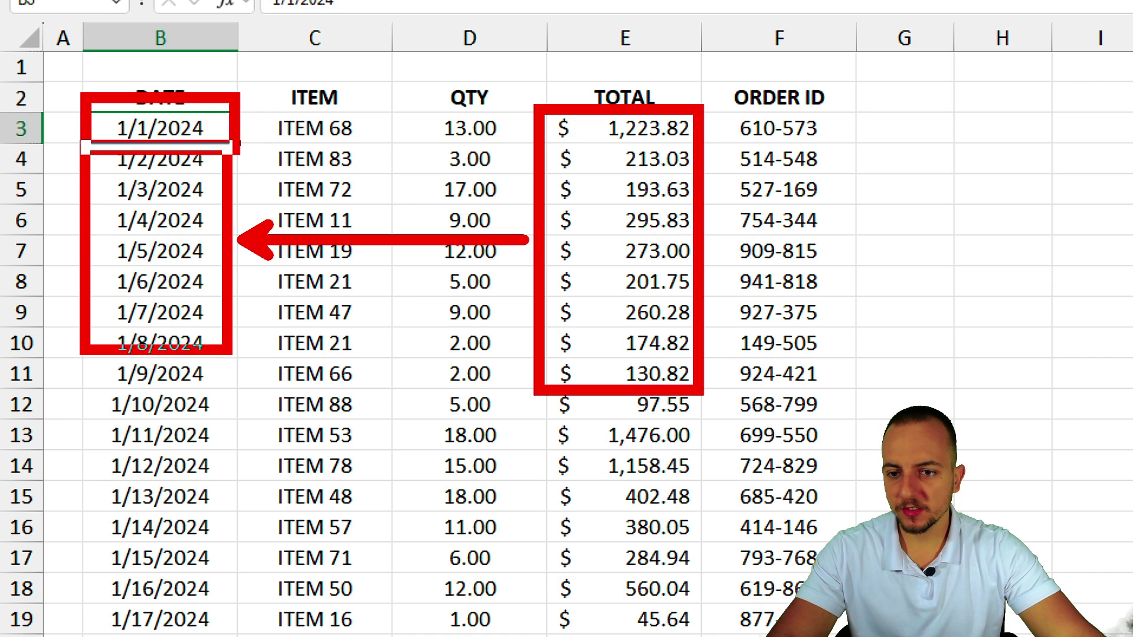
Enter the headers WEEKS in I4 and TOTAL in J4 for a new summary table beside the order data
{"action": "scroll", "coordinate": [992, 314], "scroll_direction": "right", "scroll_amount": 6}
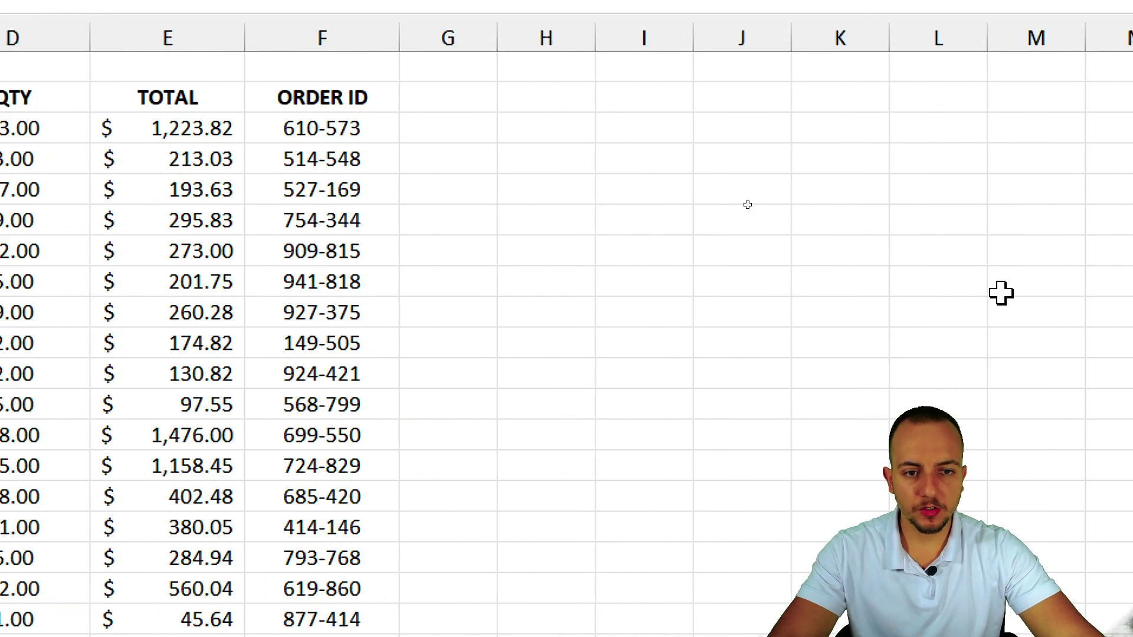
{"action": "left_click_drag", "start_coordinate": [322, 127], "coordinate": [519, 279]}
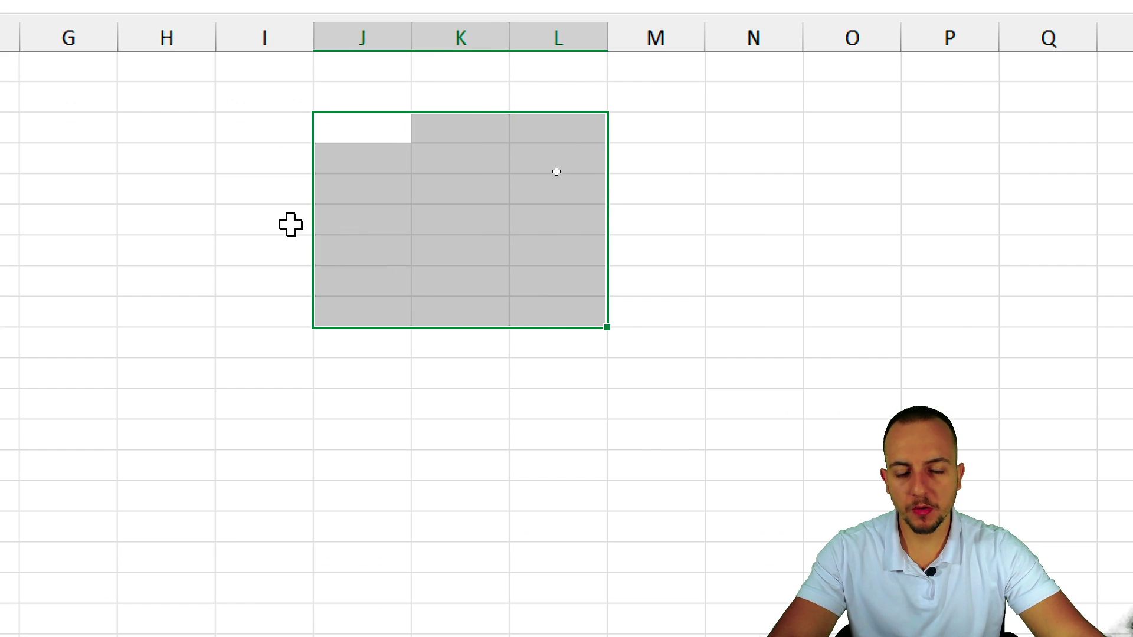
{"action": "scroll", "coordinate": [349, 205], "scroll_direction": "left", "scroll_amount": 2}
{"action": "left_click", "coordinate": [428, 161]}
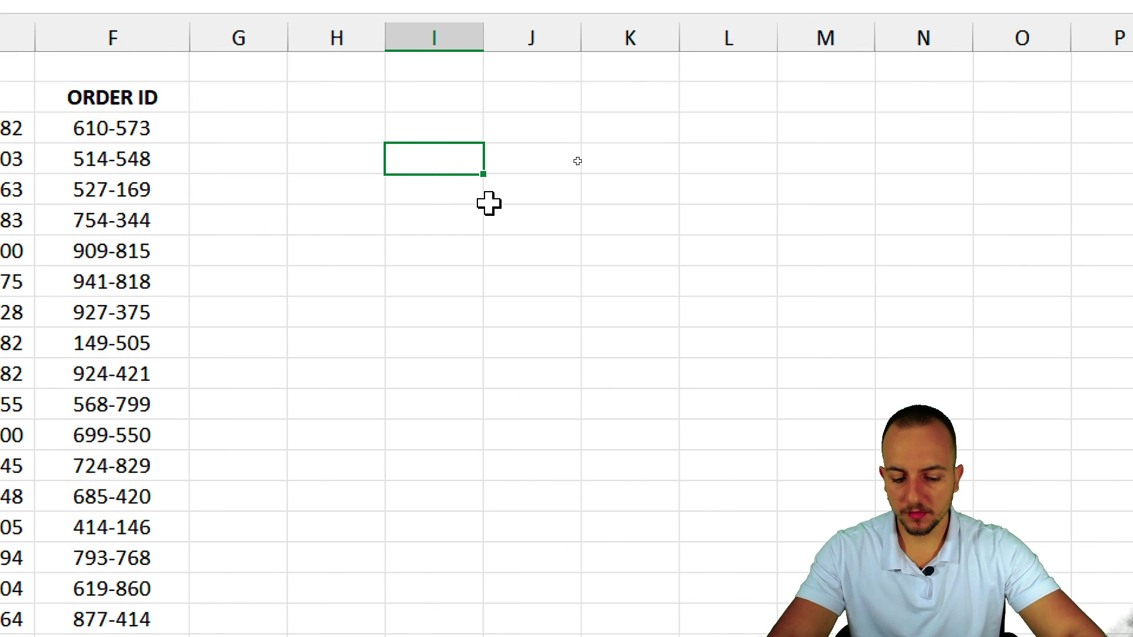
{"action": "type", "text": "WEEKS"}
{"action": "key", "text": "Tab"}
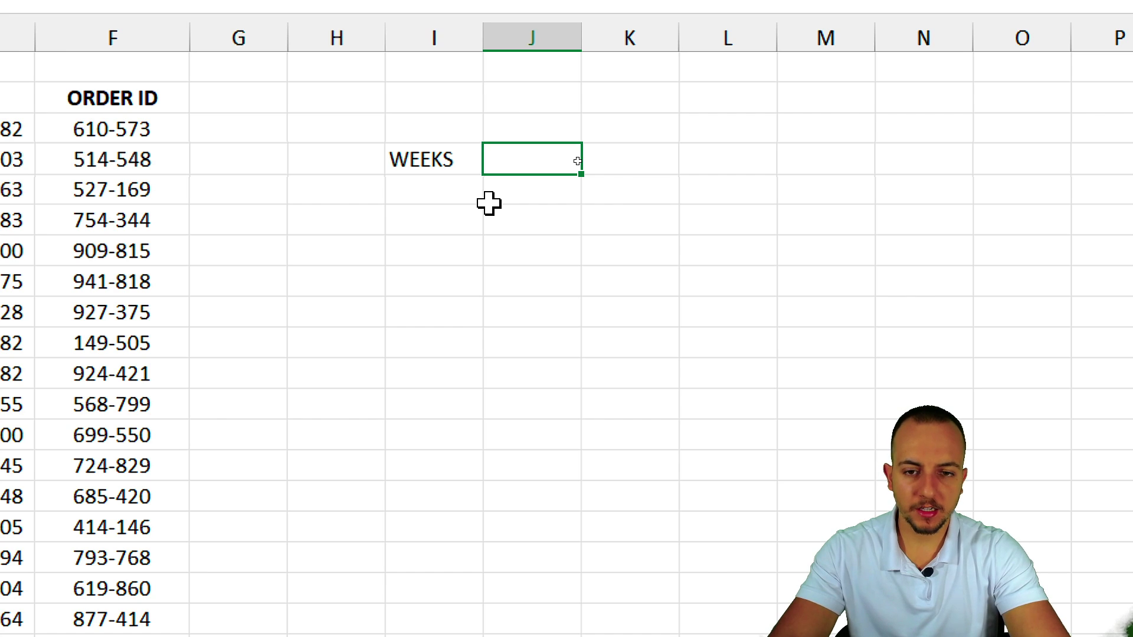
{"action": "type", "text": "TOTAL"}
{"action": "key", "text": "Return"}
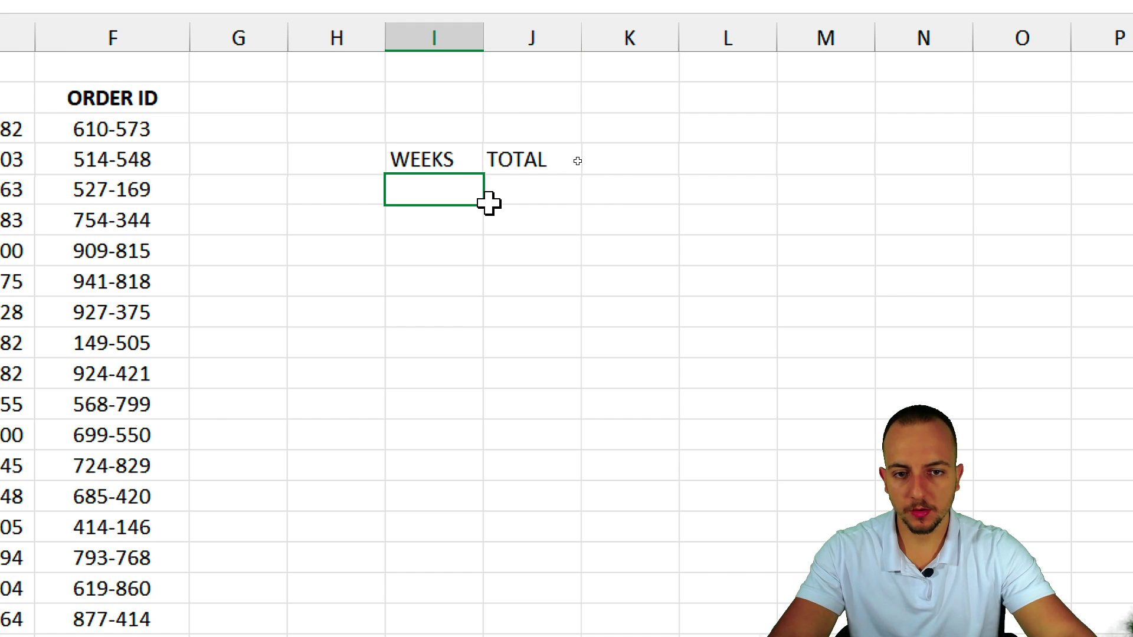
Enter 01/01/2024 in I5 as the first week's start date under WEEKS
{"action": "left_click_drag", "start_coordinate": [450, 160], "coordinate": [436, 251]}
{"action": "left_click", "coordinate": [442, 182]}
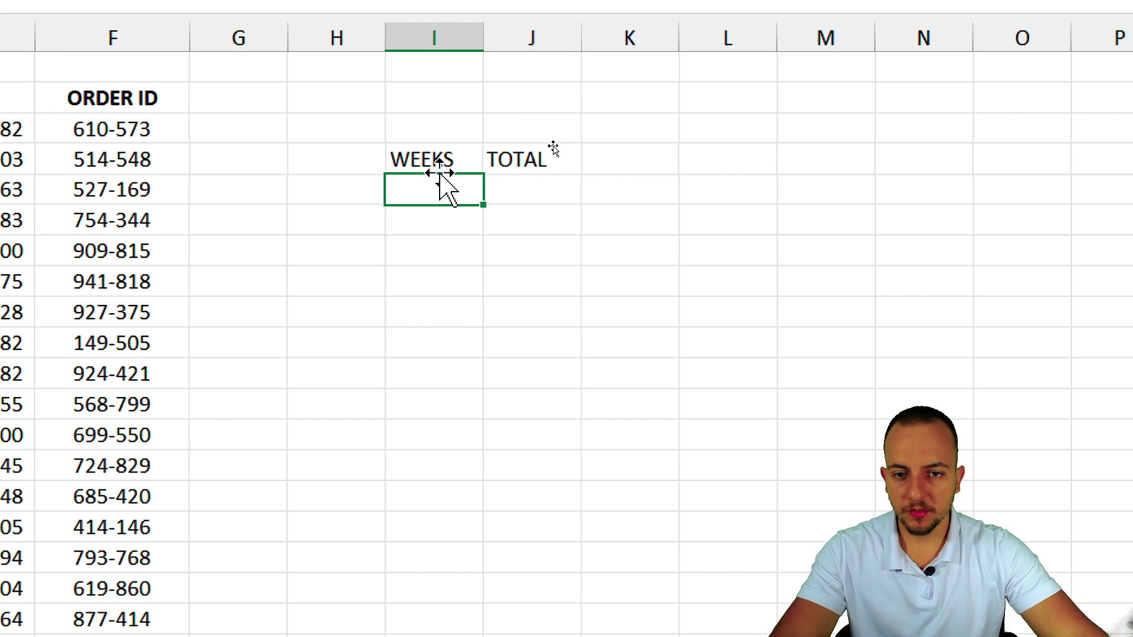
{"action": "type", "text": "01/01"}
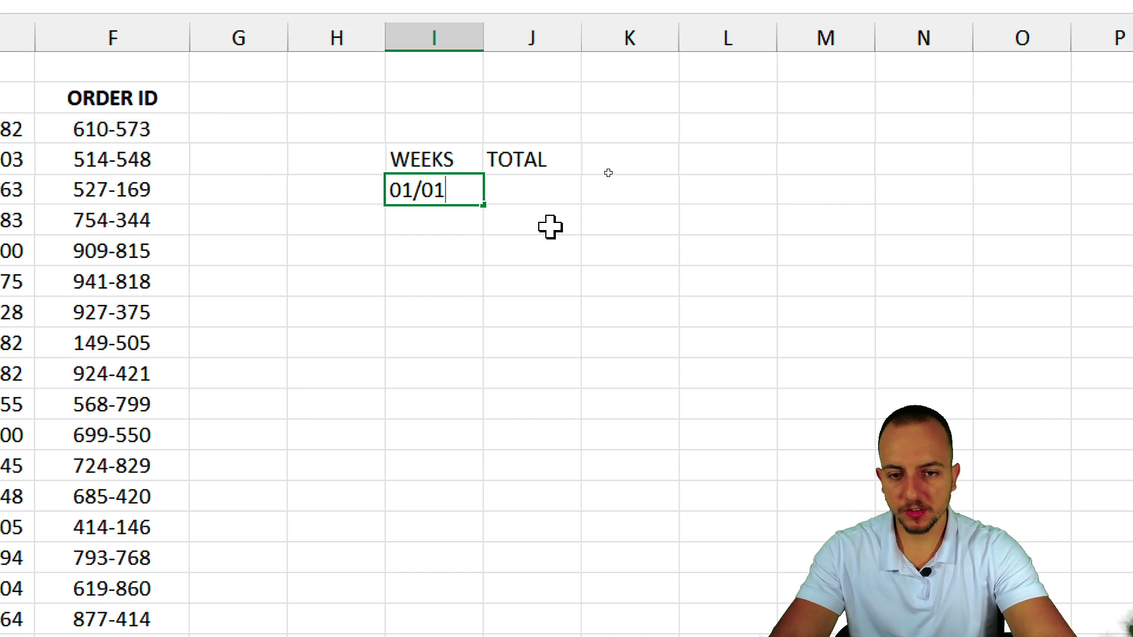
{"action": "type", "text": "/2024"}
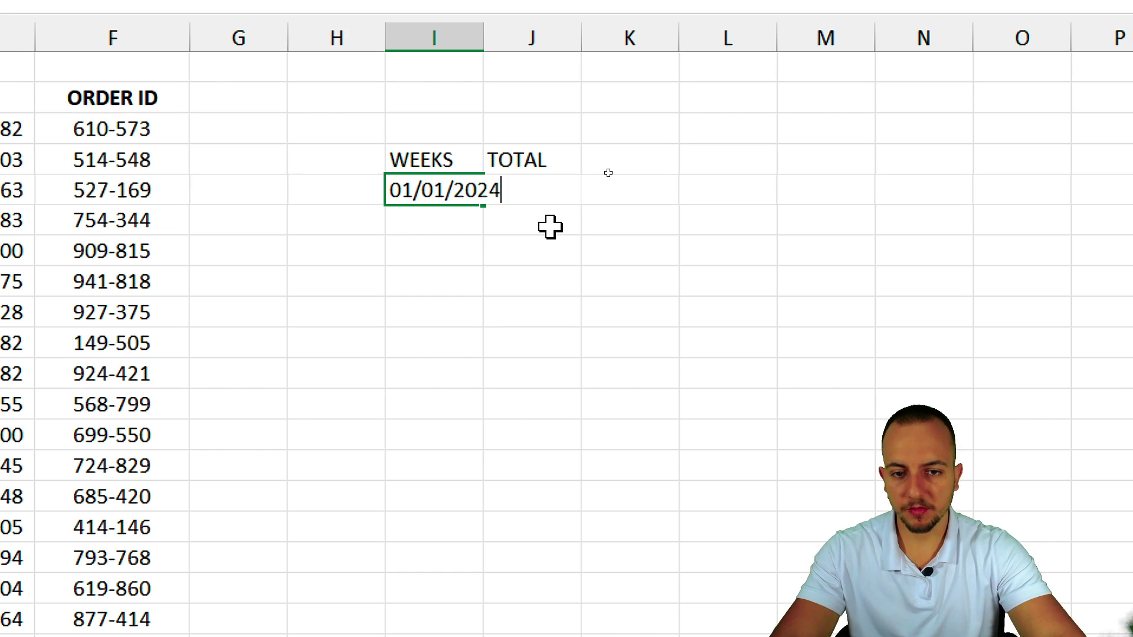
{"action": "key", "text": "Return"}
{"action": "left_click", "coordinate": [439, 188]}
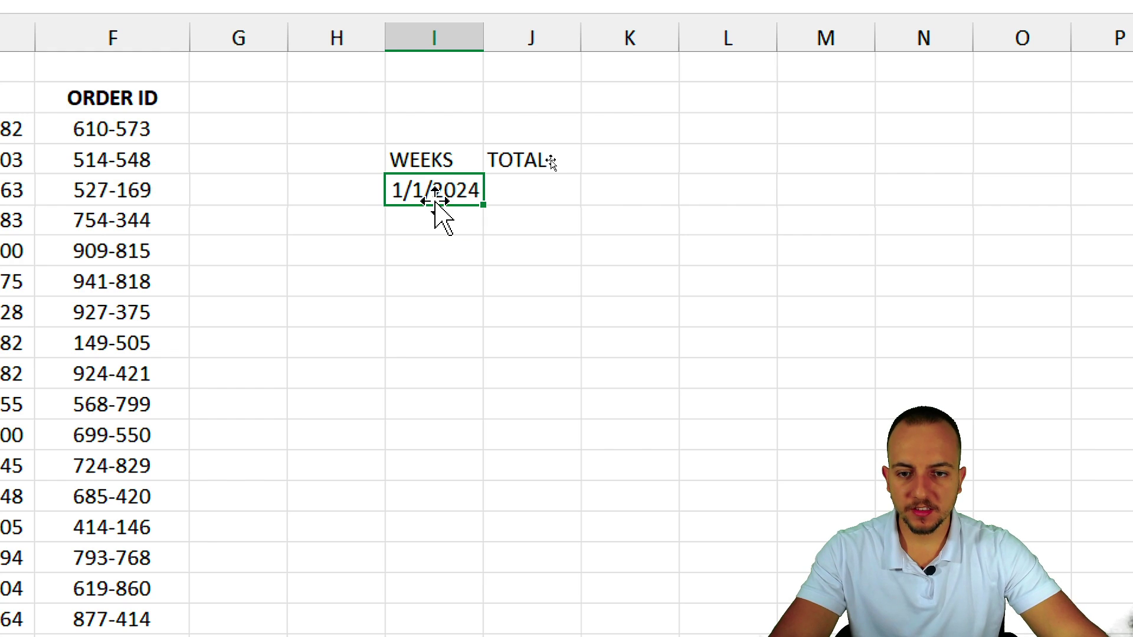
Enter =I5+7 in I6 and fill the formula down to I16 to build the series of week start dates
{"action": "left_click", "coordinate": [437, 221]}
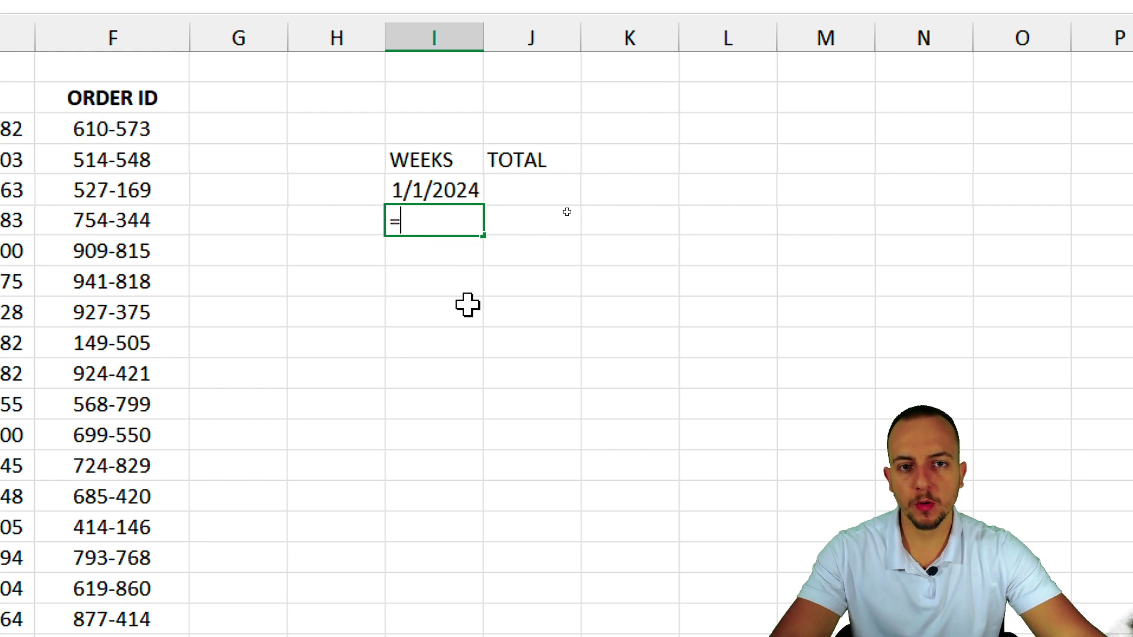
{"action": "left_click", "coordinate": [467, 193]}
{"action": "type", "text": "+7"}
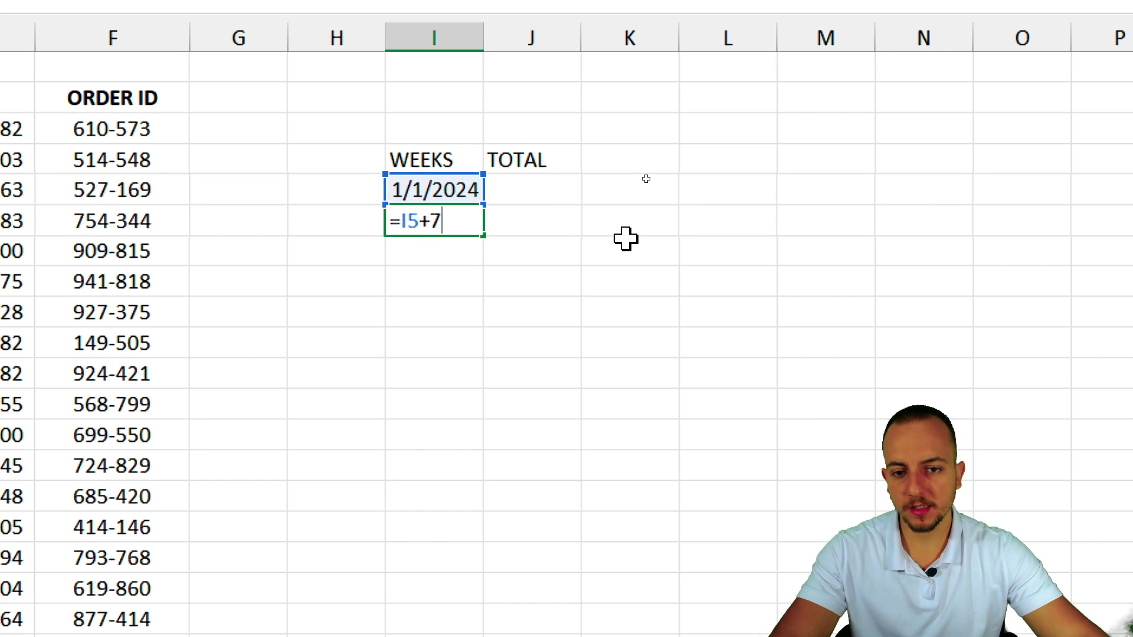
{"action": "key", "text": "Return"}
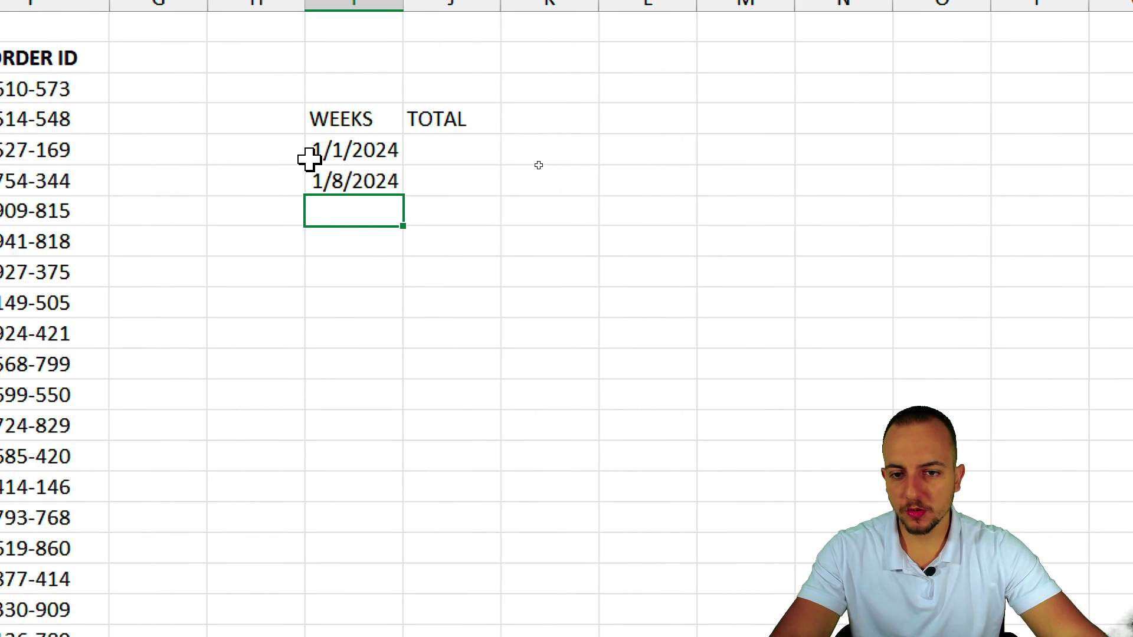
{"action": "left_click", "coordinate": [349, 181]}
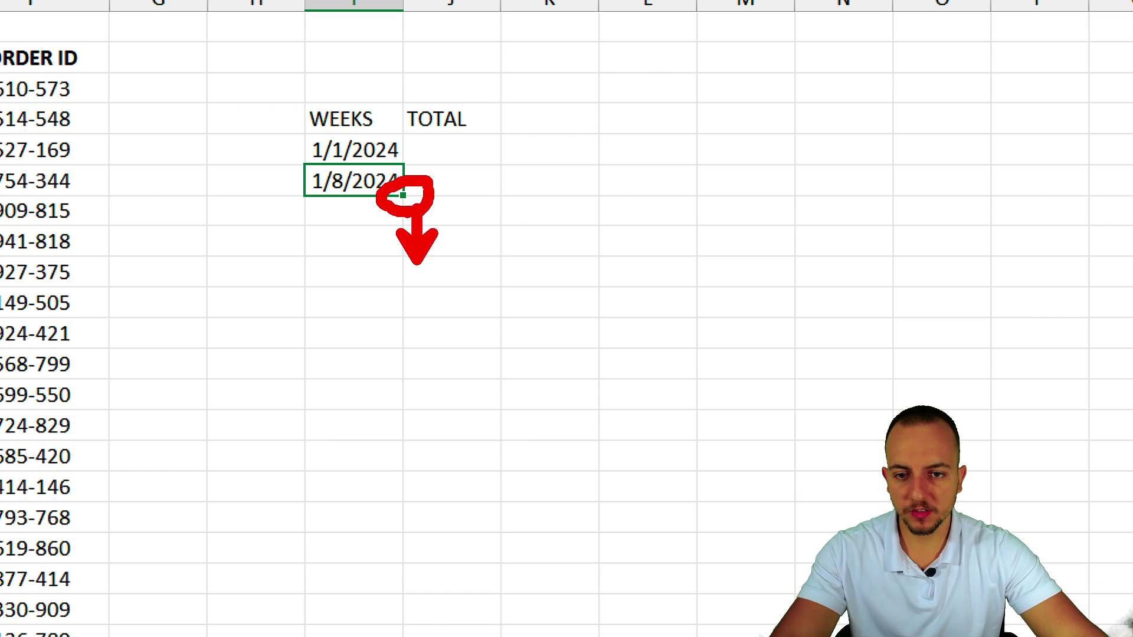
{"action": "left_click_drag", "start_coordinate": [402, 195], "coordinate": [389, 488]}
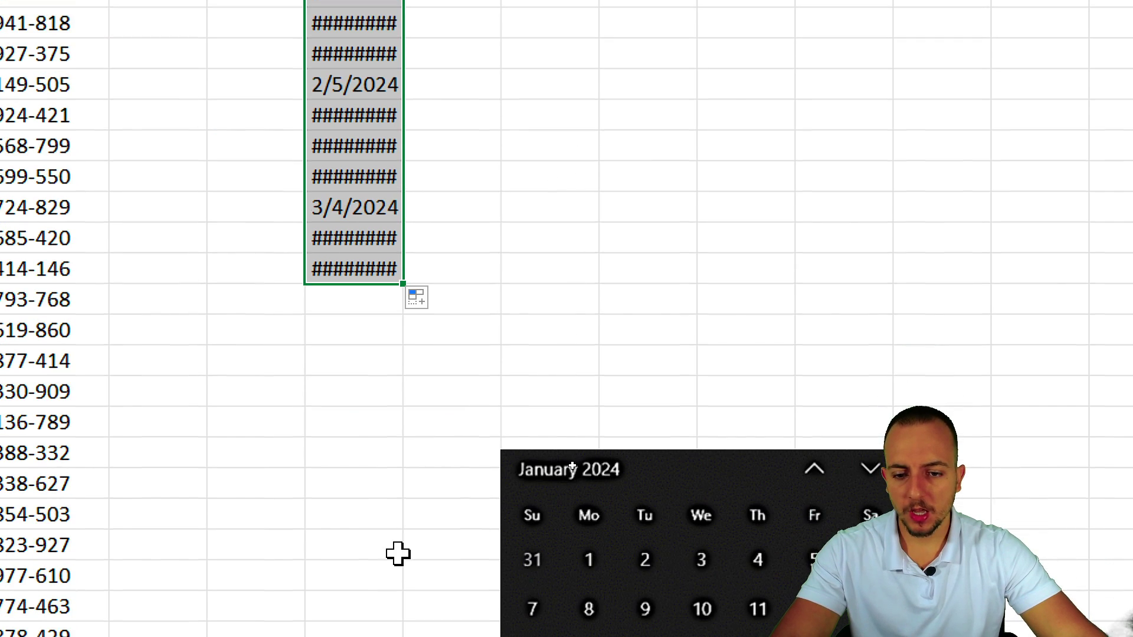
Extend the week dates from I16 down to I21 and undo the extension
{"action": "left_click", "coordinate": [374, 452]}
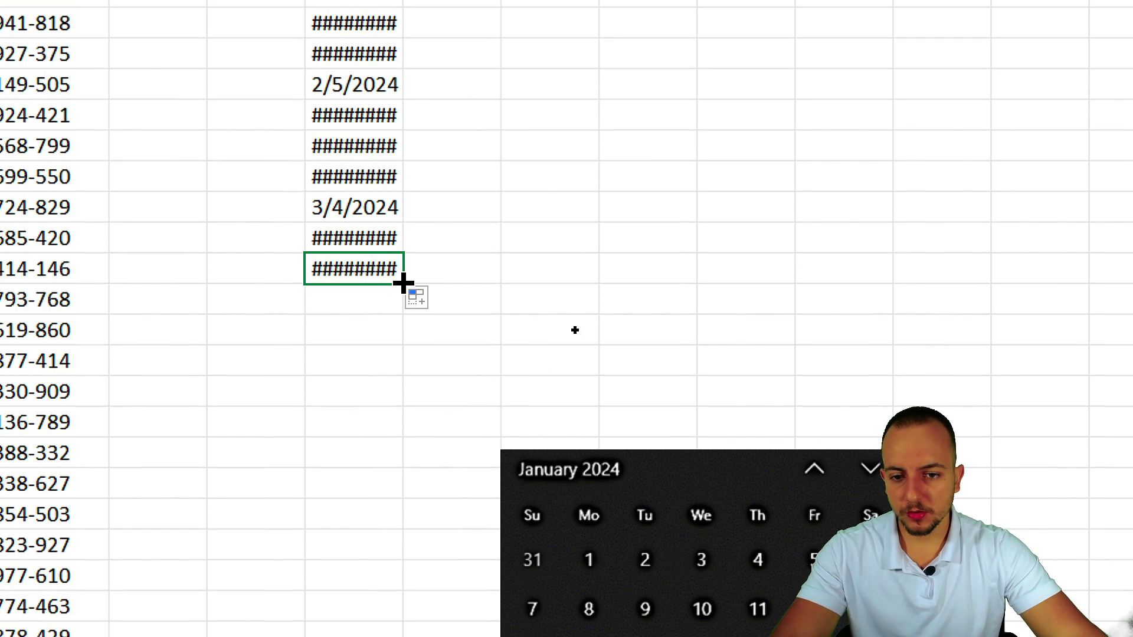
{"action": "left_click_drag", "start_coordinate": [404, 284], "coordinate": [379, 432]}
{"action": "left_click", "coordinate": [364, 353]}
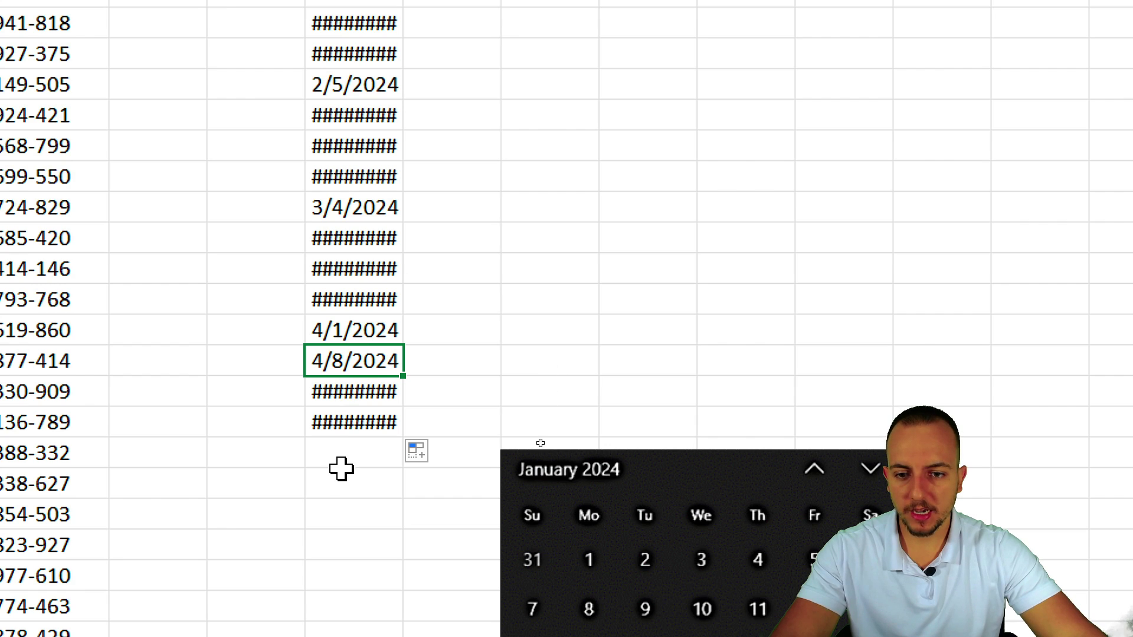
{"action": "key", "text": "ctrl+z"}
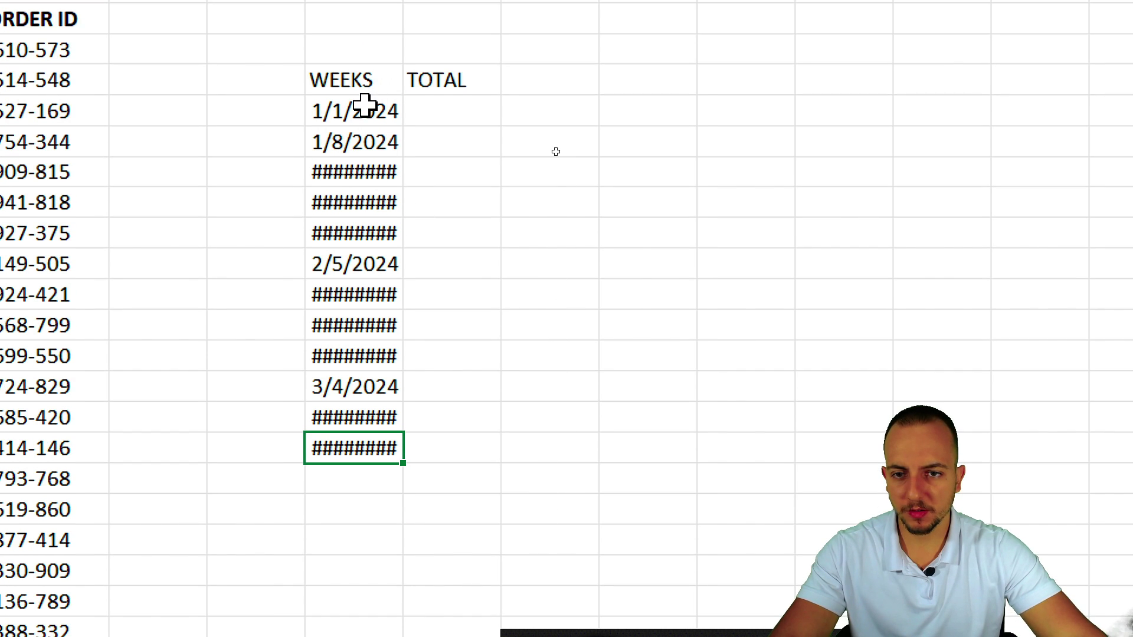
Widen column I enough to show every week date in full, and make the TOTAL column J about twice as wide
{"action": "left_click_drag", "start_coordinate": [367, 109], "coordinate": [344, 438]}
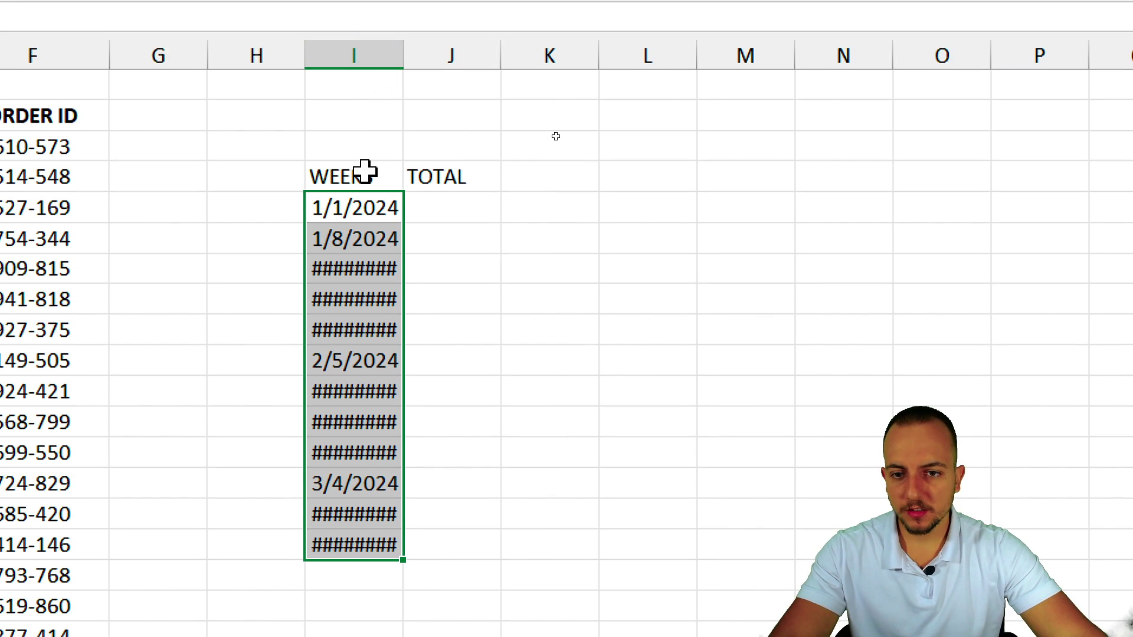
{"action": "left_click", "coordinate": [366, 154]}
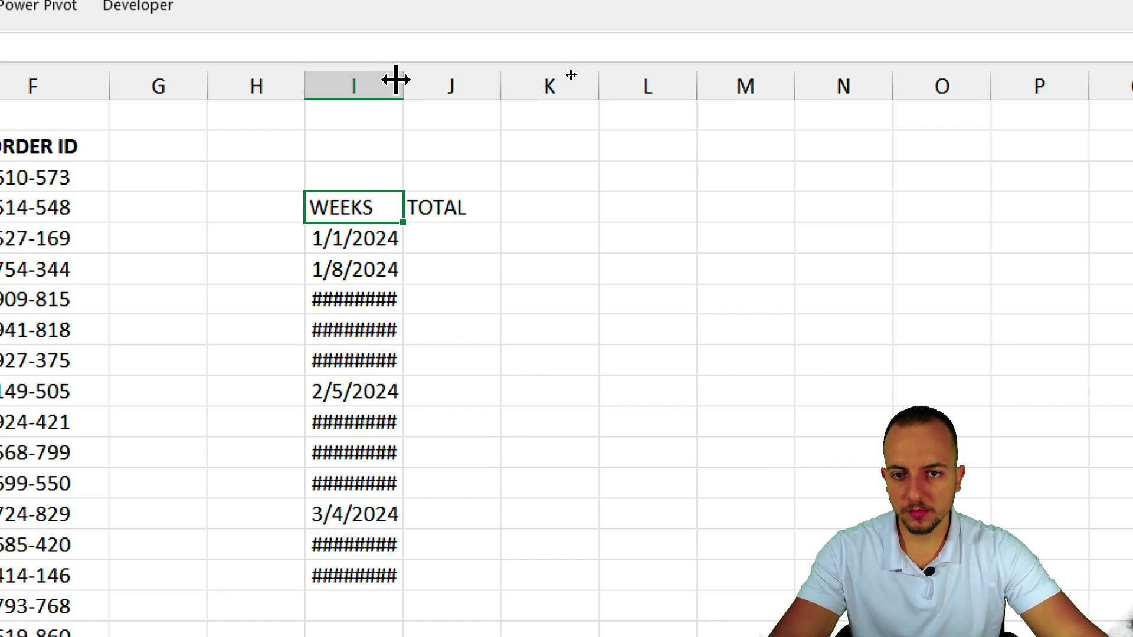
{"action": "left_click_drag", "start_coordinate": [403, 81], "coordinate": [438, 81]}
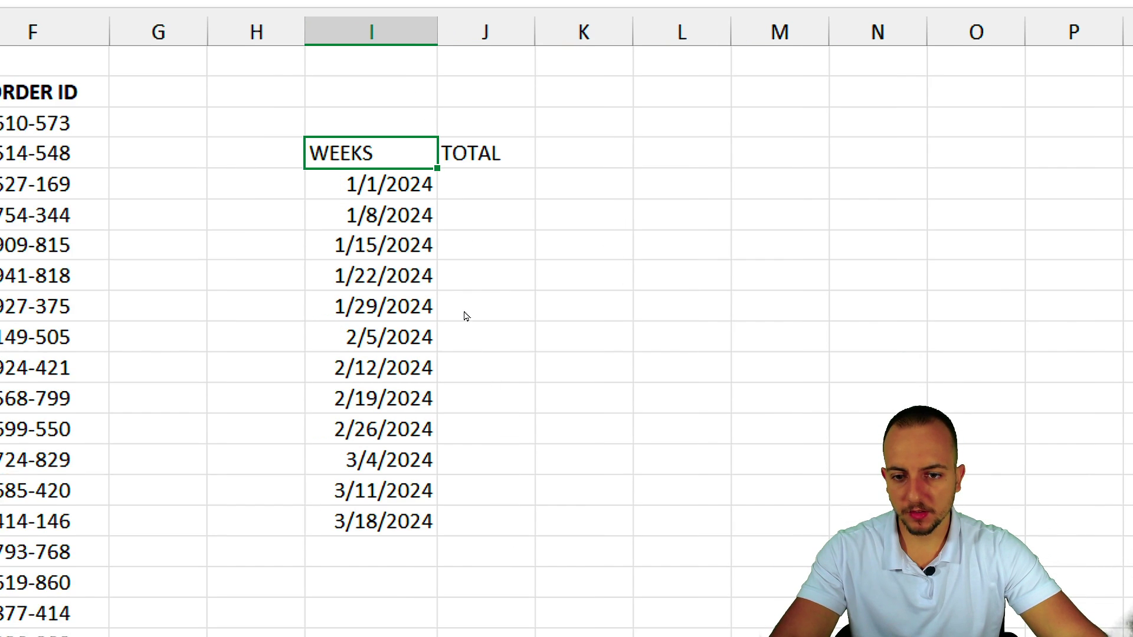
{"action": "left_click_drag", "start_coordinate": [442, 326], "coordinate": [316, 335]}
{"action": "left_click", "coordinate": [511, 154]}
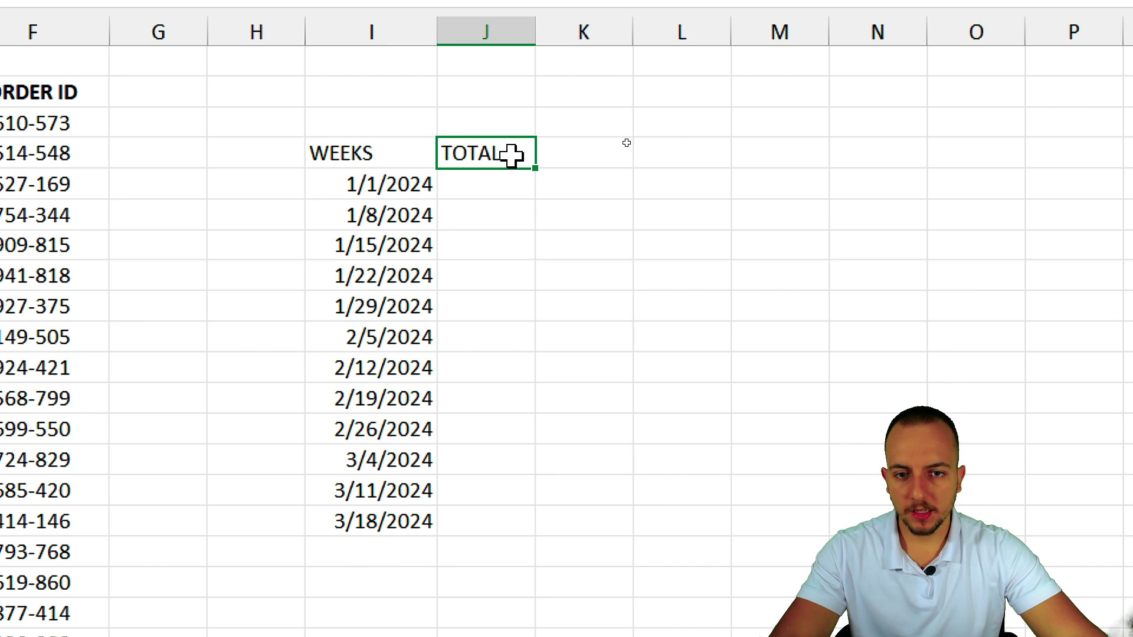
{"action": "left_click_drag", "start_coordinate": [540, 79], "coordinate": [634, 83]}
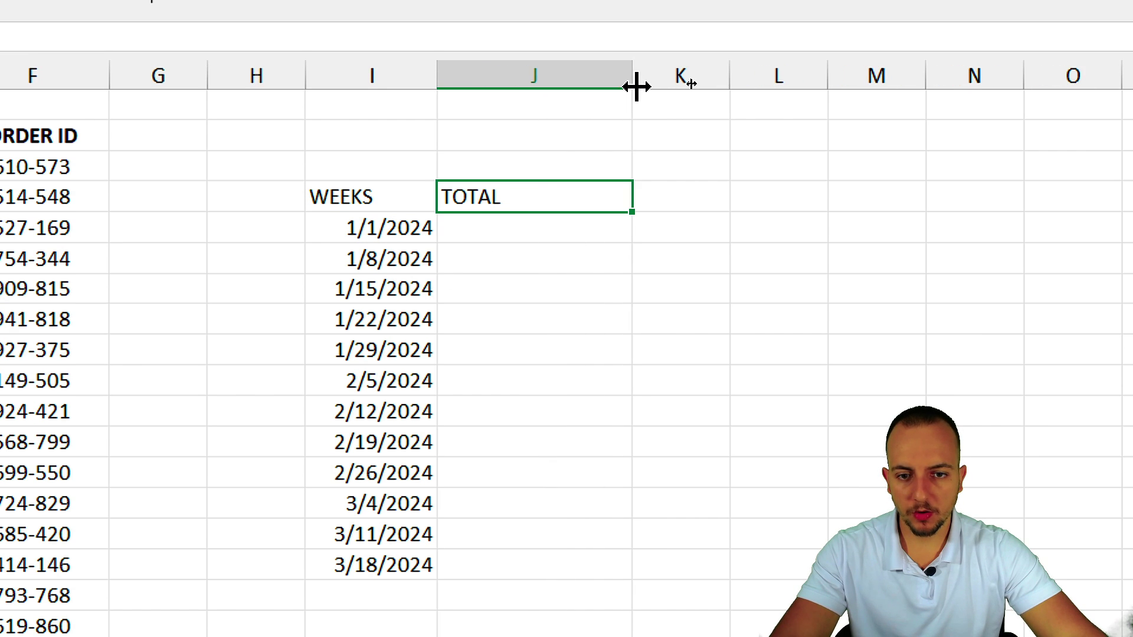
Start a SUMIFS formula in J5, beside the 1/1/2024 week
{"action": "left_click", "coordinate": [508, 227]}
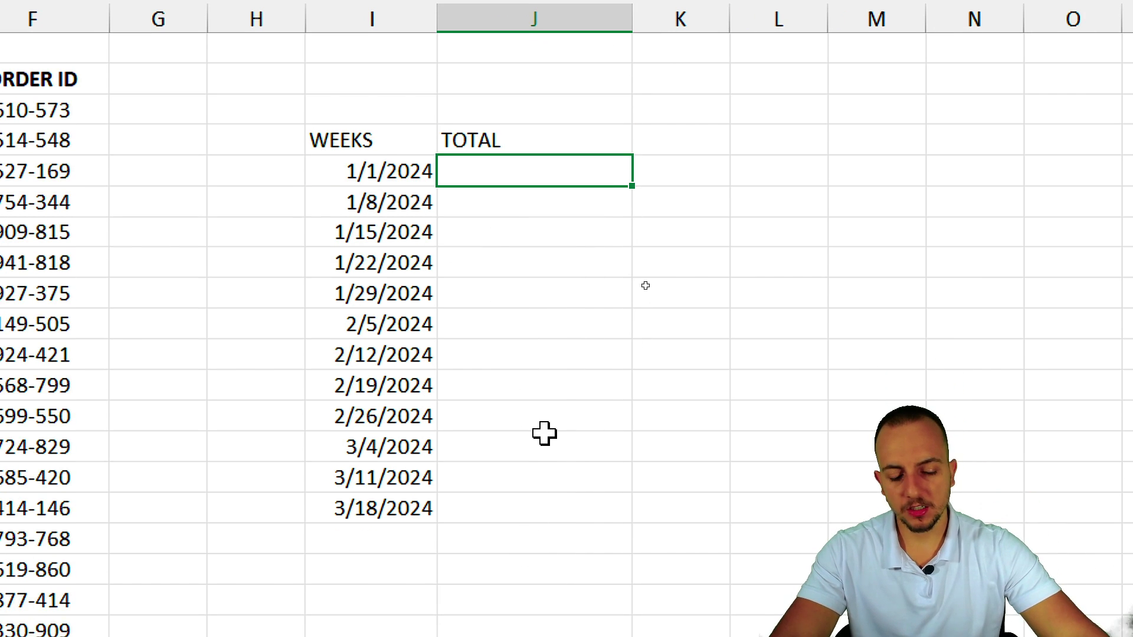
{"action": "type", "text": "=SUMIFS"}
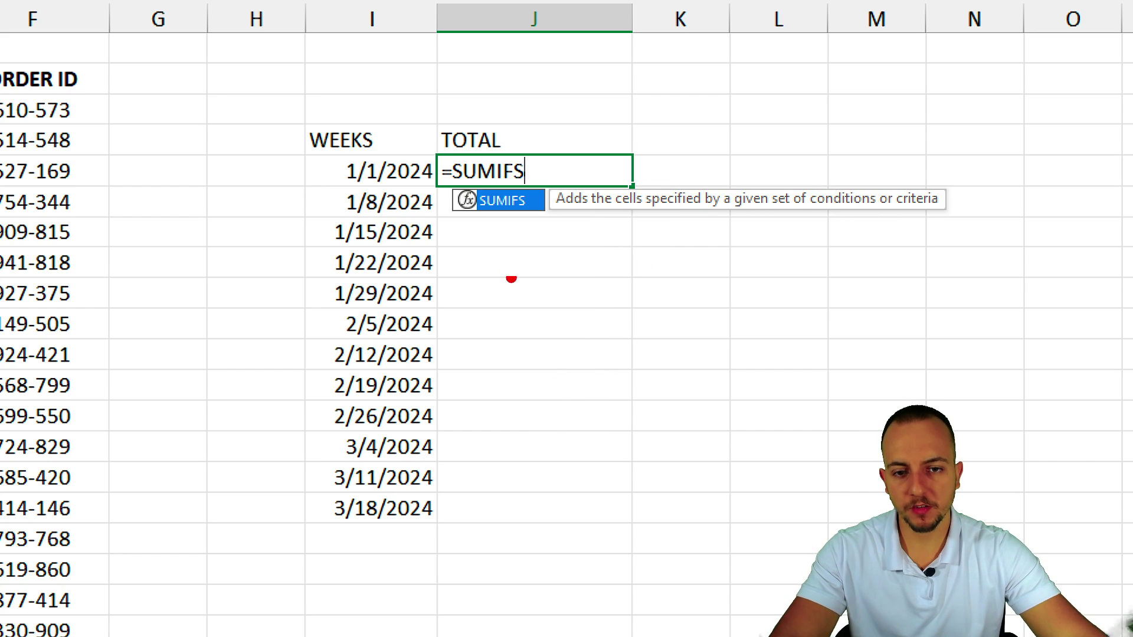
{"action": "mouse_move", "coordinate": [440, 144]}
{"action": "left_mouse_down"}
{"action": "mouse_move", "coordinate": [507, 190]}
{"action": "mouse_move", "coordinate": [527, 313]}
{"action": "left_mouse_up"}
{"action": "left_click_drag", "start_coordinate": [89, 122], "coordinate": [208, 437]}
{"action": "key", "text": "ctrl+z"}
{"action": "key", "text": "ctrl+z"}
{"action": "key", "text": "ctrl+z"}
{"action": "mouse_move", "coordinate": [438, 149]}
{"action": "left_mouse_down"}
{"action": "mouse_move", "coordinate": [518, 182]}
{"action": "mouse_move", "coordinate": [558, 325]}
{"action": "left_mouse_up"}
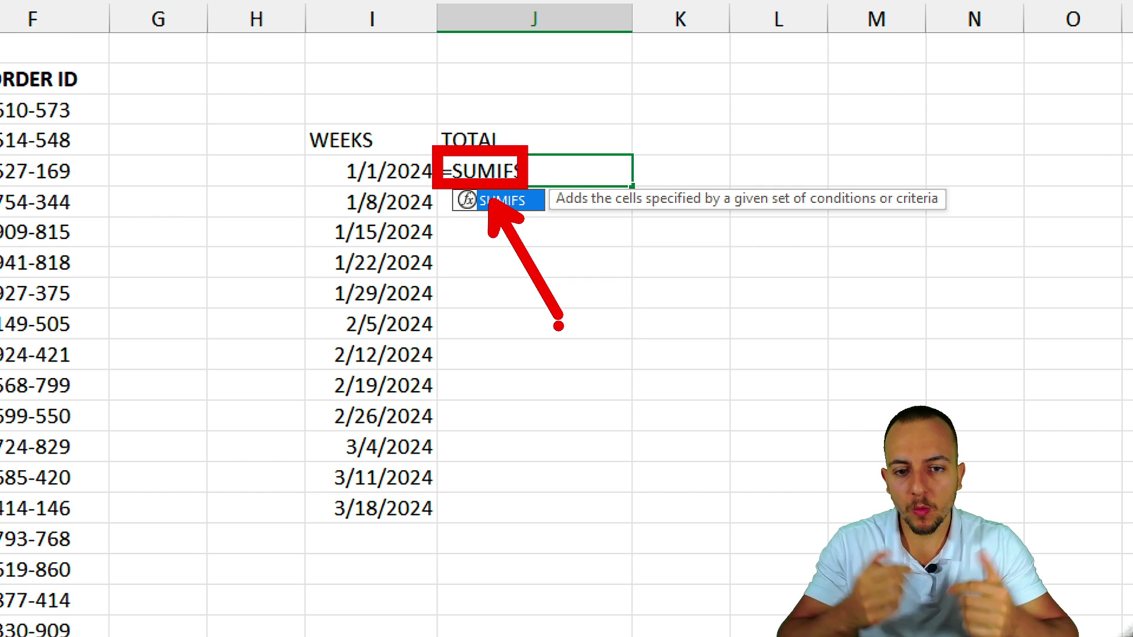
{"action": "key", "text": "ctrl+z"}
{"action": "key", "text": "ctrl+z"}
{"action": "mouse_move", "coordinate": [433, 144]}
{"action": "left_mouse_down"}
{"action": "mouse_move", "coordinate": [542, 199]}
{"action": "mouse_move", "coordinate": [747, 137]}
{"action": "left_mouse_up"}
{"action": "left_click_drag", "start_coordinate": [527, 153], "coordinate": [532, 186]}
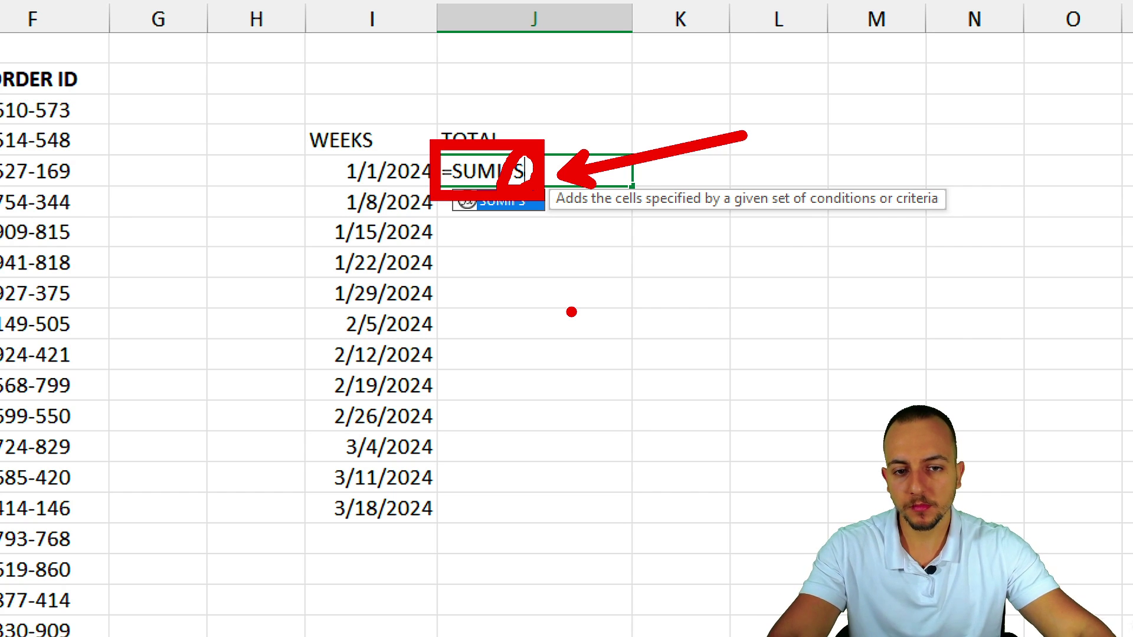
{"action": "key", "text": "Escape"}
Open the SUMIFS arguments and set the whole TOTAL column E:E as the sum range
{"action": "double_click", "coordinate": [511, 201]}
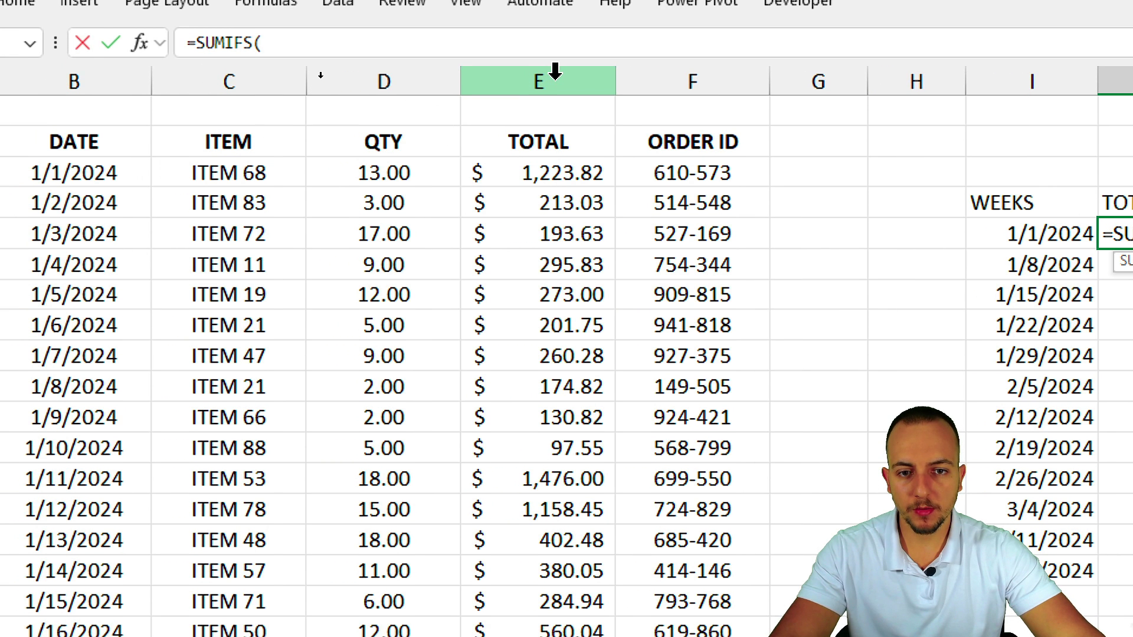
{"action": "left_click", "coordinate": [549, 17]}
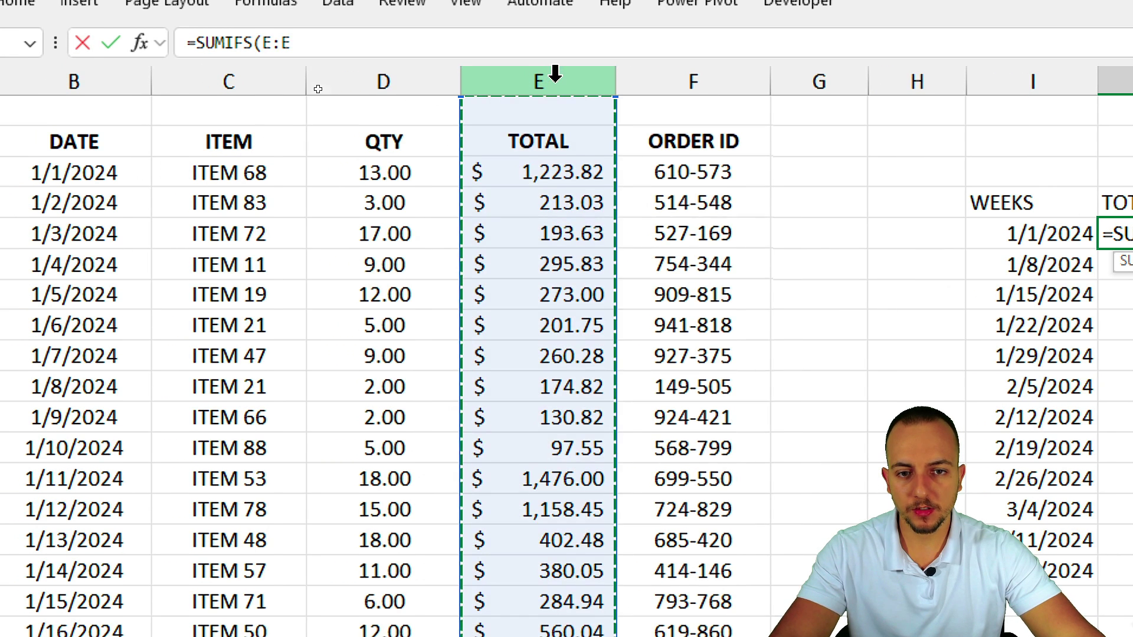
{"action": "left_click_drag", "start_coordinate": [564, 201], "coordinate": [567, 387]}
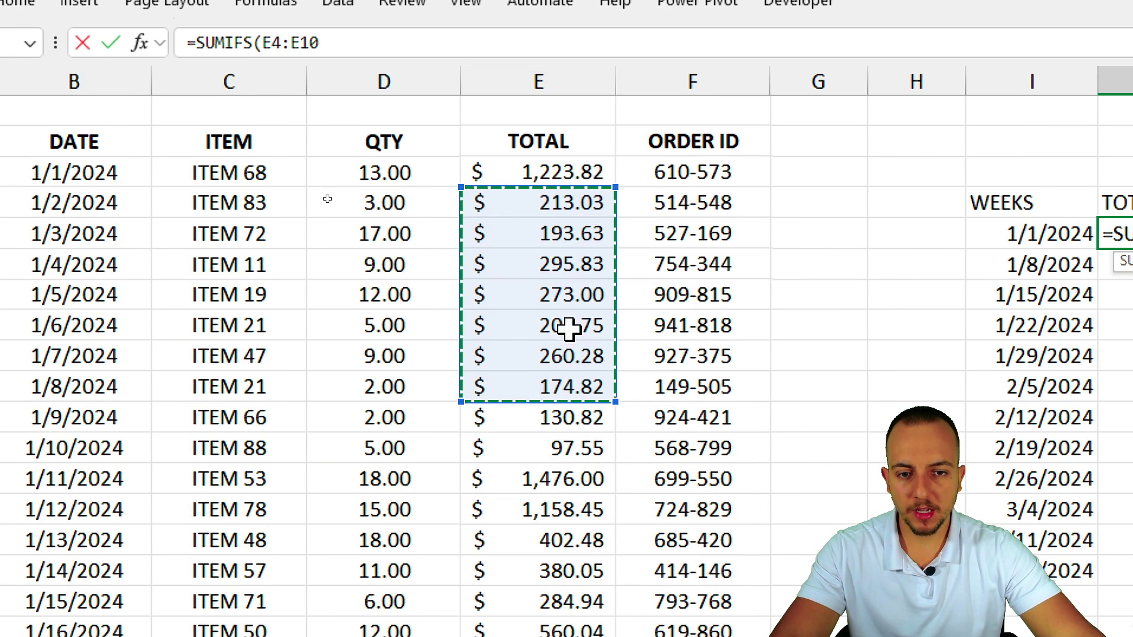
{"action": "left_click", "coordinate": [552, 83]}
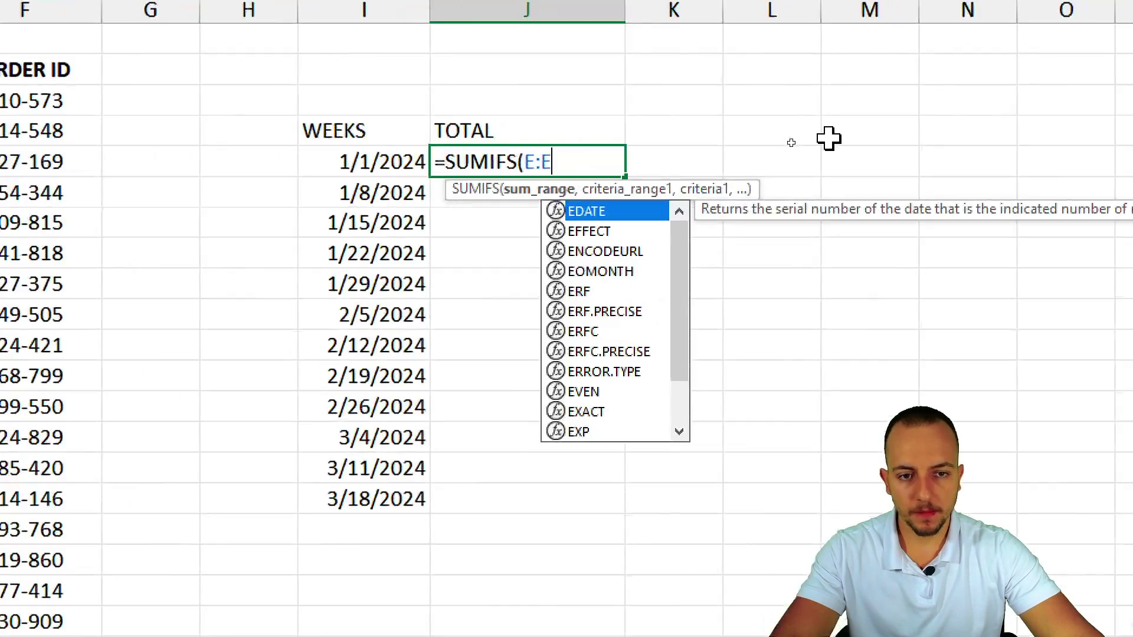
{"action": "type", "text": ","}
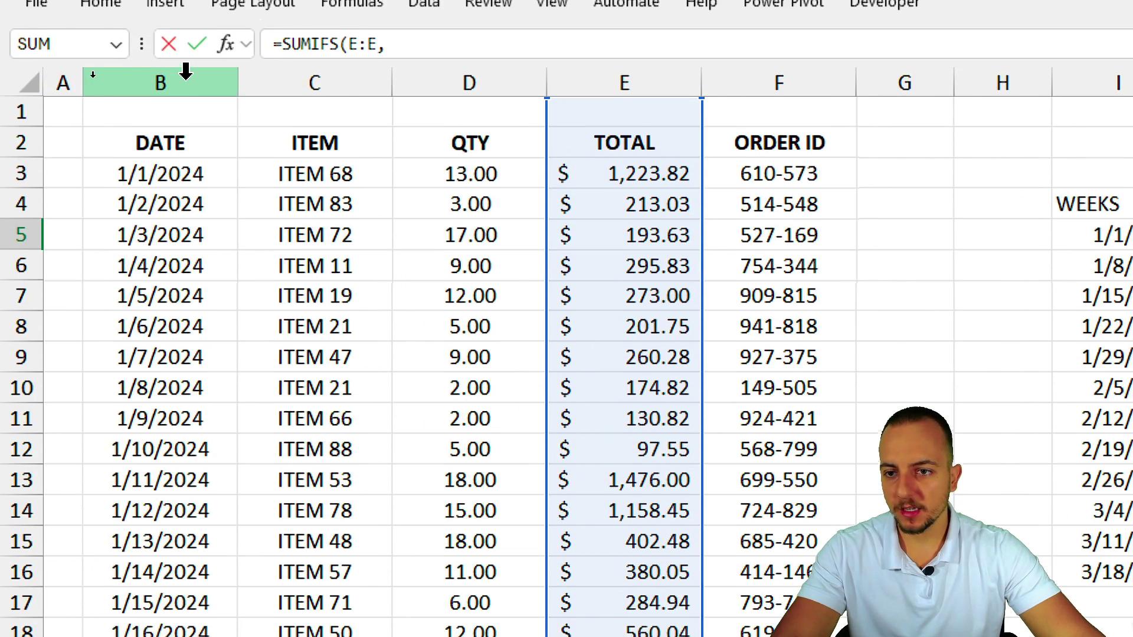
Add the DATE column B:B as the first criteria range with the criterion ">="&I5
{"action": "left_click", "coordinate": [160, 83]}
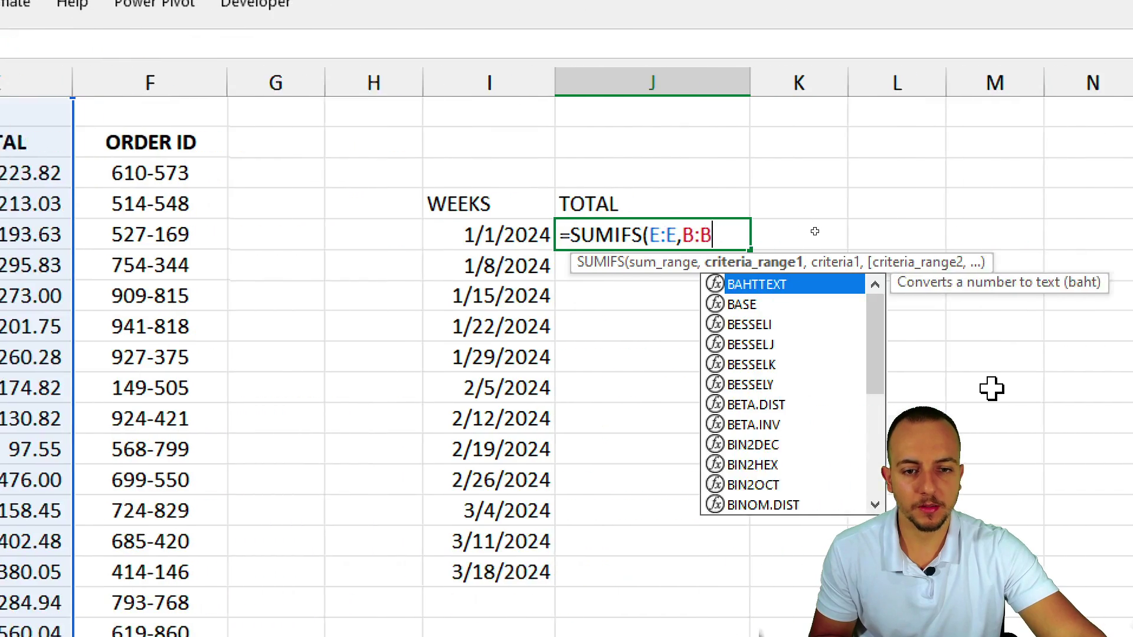
{"action": "type", "text": ","}
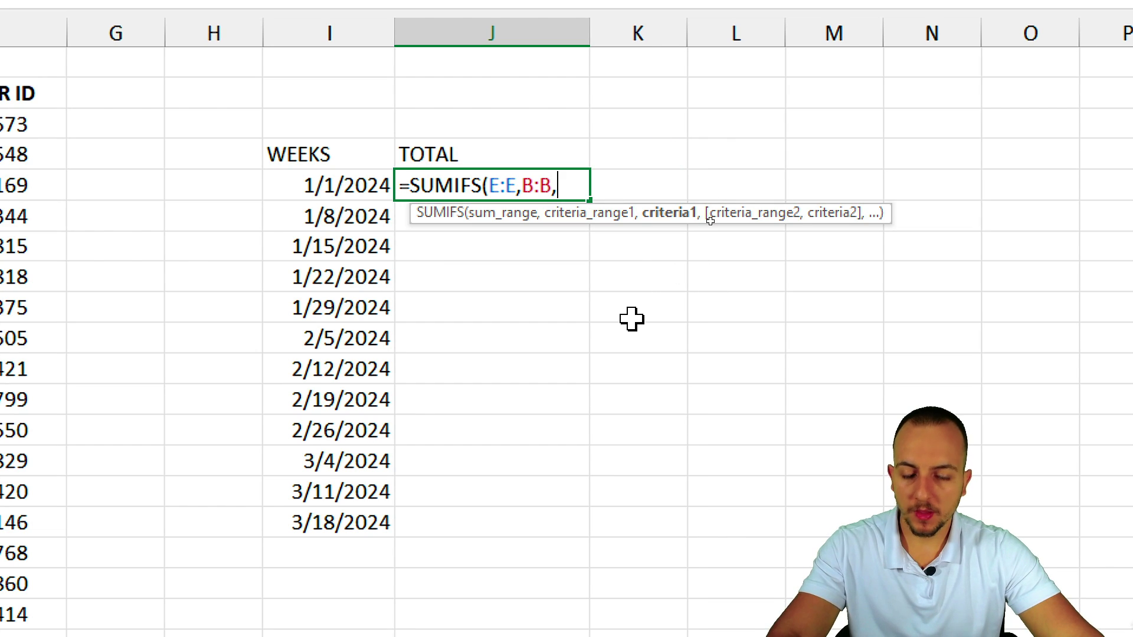
{"action": "type", "text": "\""}
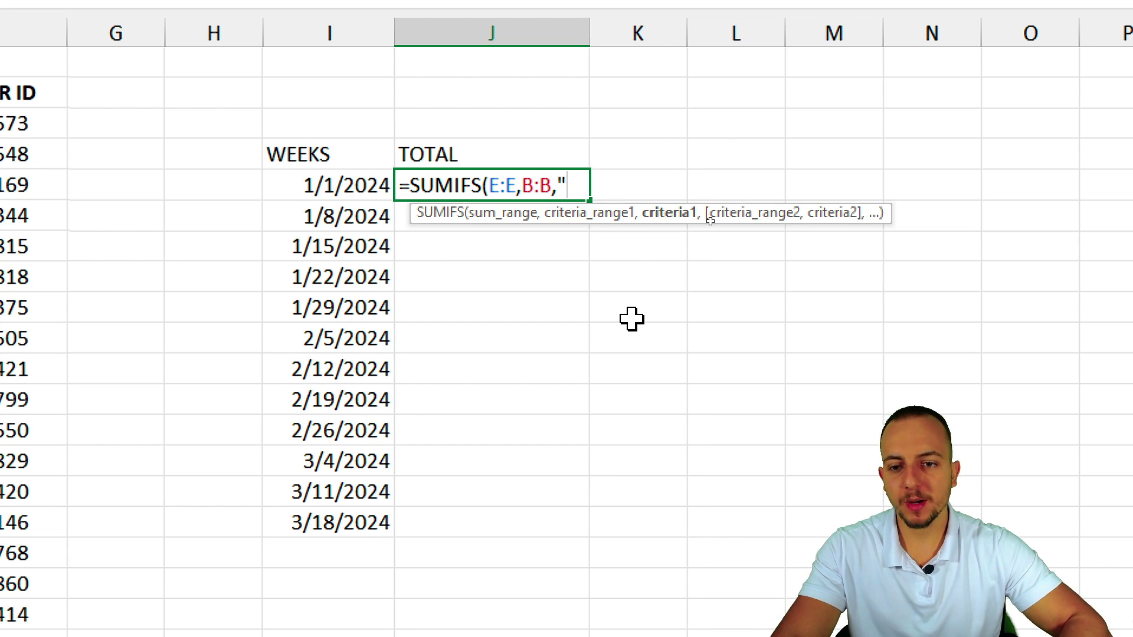
{"action": "type", "text": ">="}
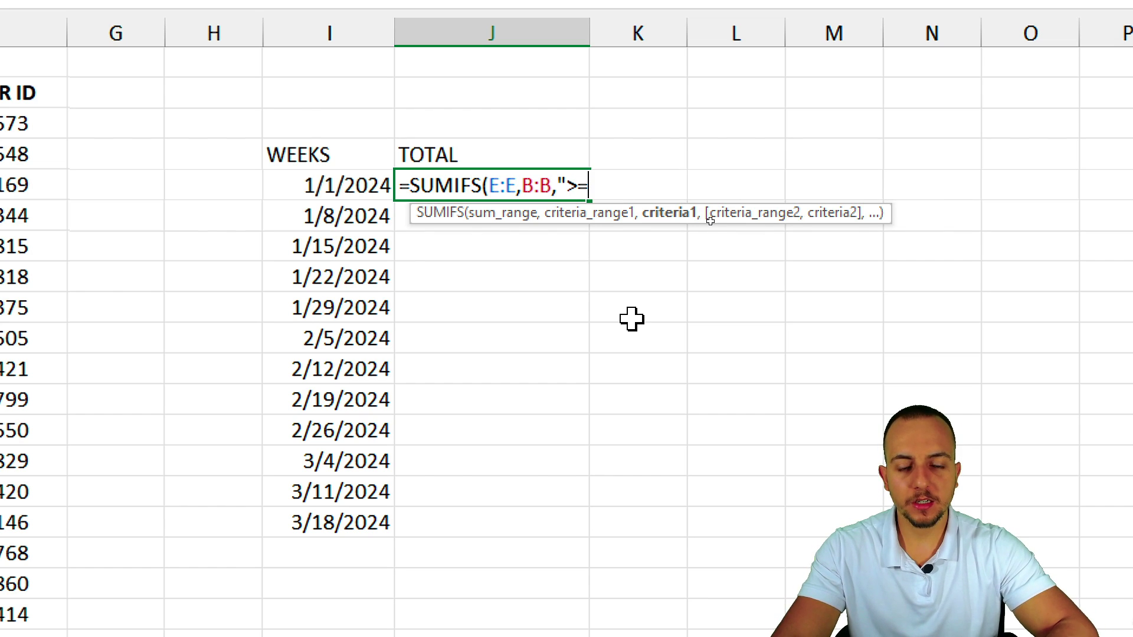
{"action": "type", "text": "\""}
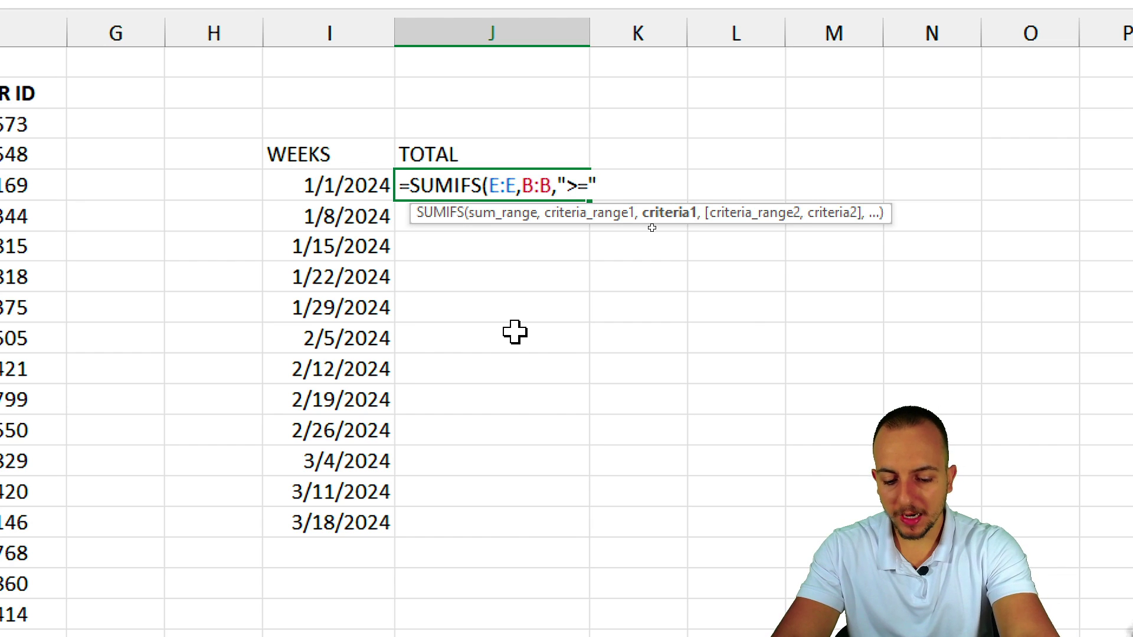
{"action": "type", "text": "&"}
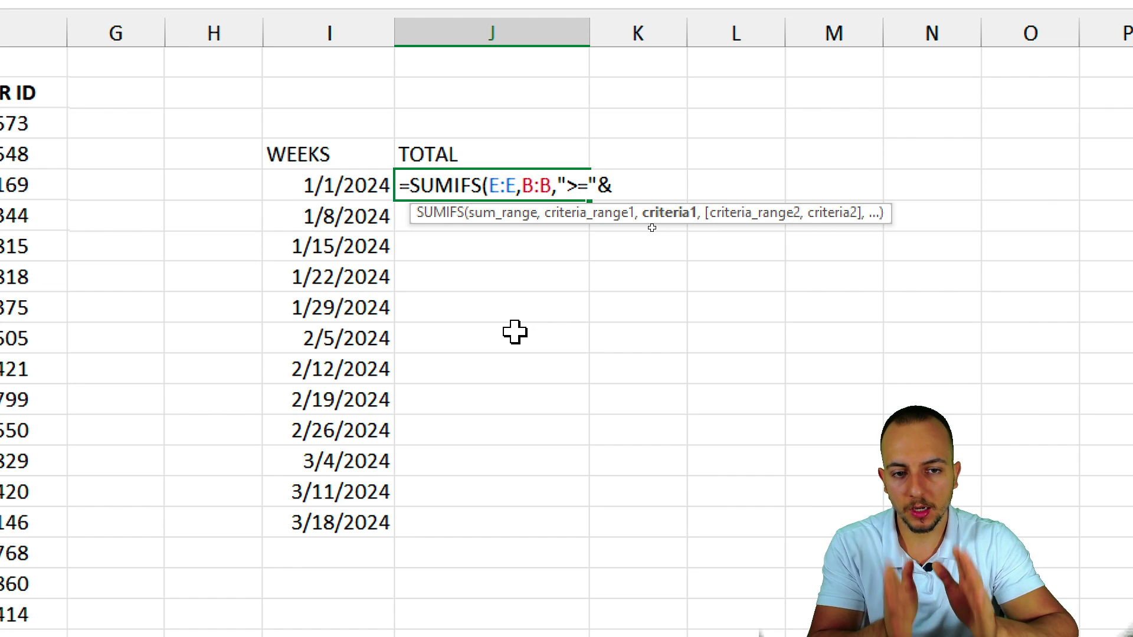
{"action": "left_click", "coordinate": [367, 189]}
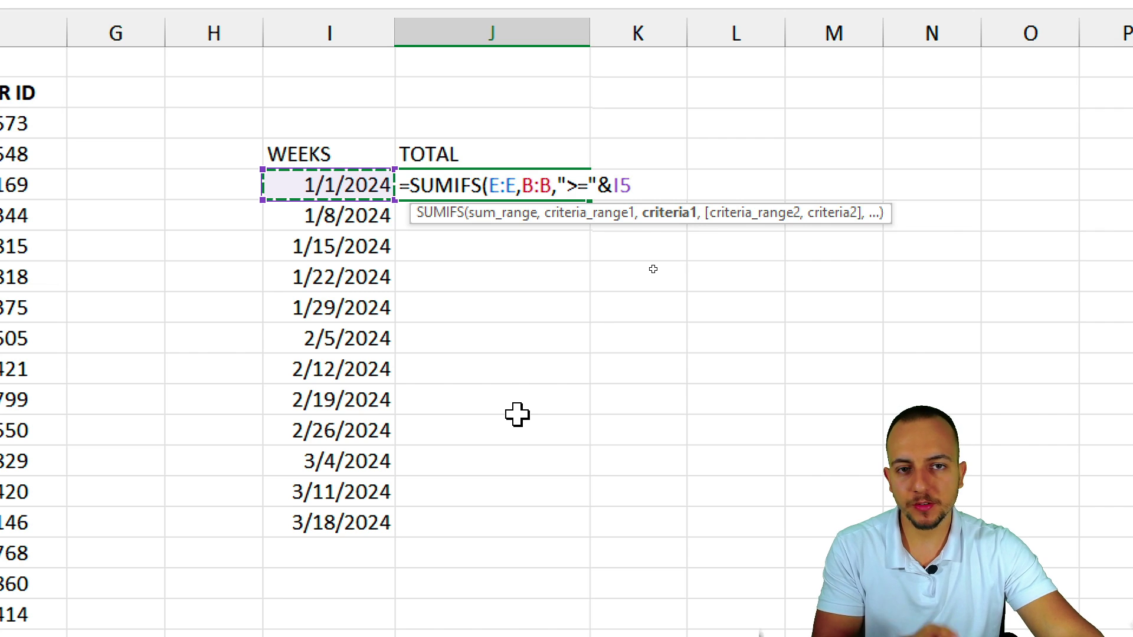
{"action": "type", "text": ","}
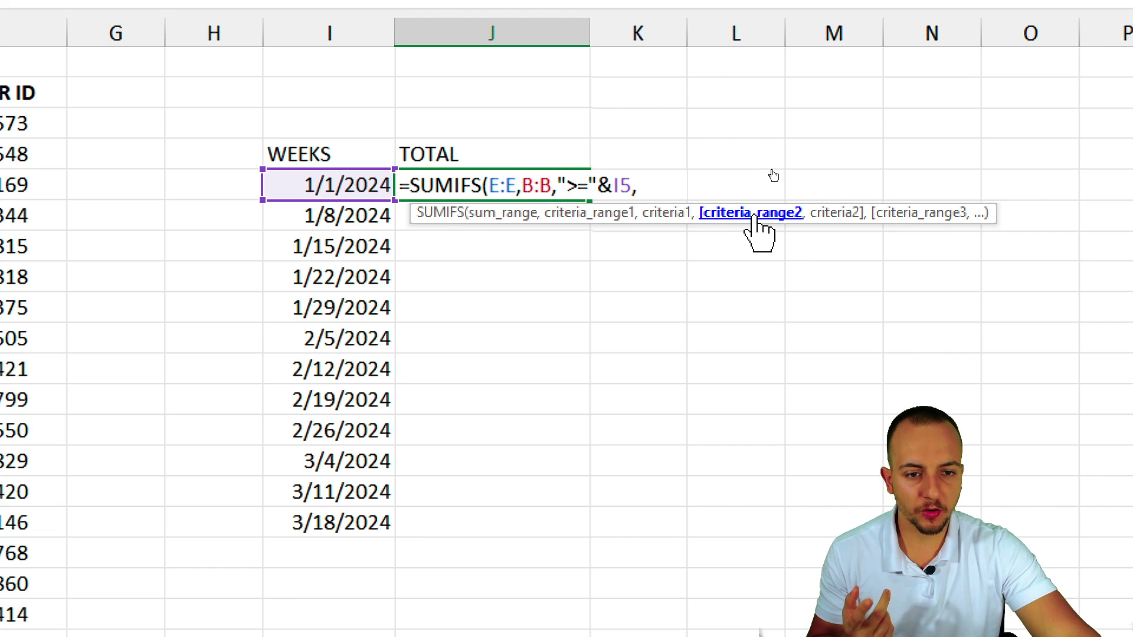
Add the DATE column B:B as the second criteria range and begin its criterion with the "<" operator
{"action": "scroll", "coordinate": [504, 266], "scroll_direction": "left", "scroll_amount": 5}
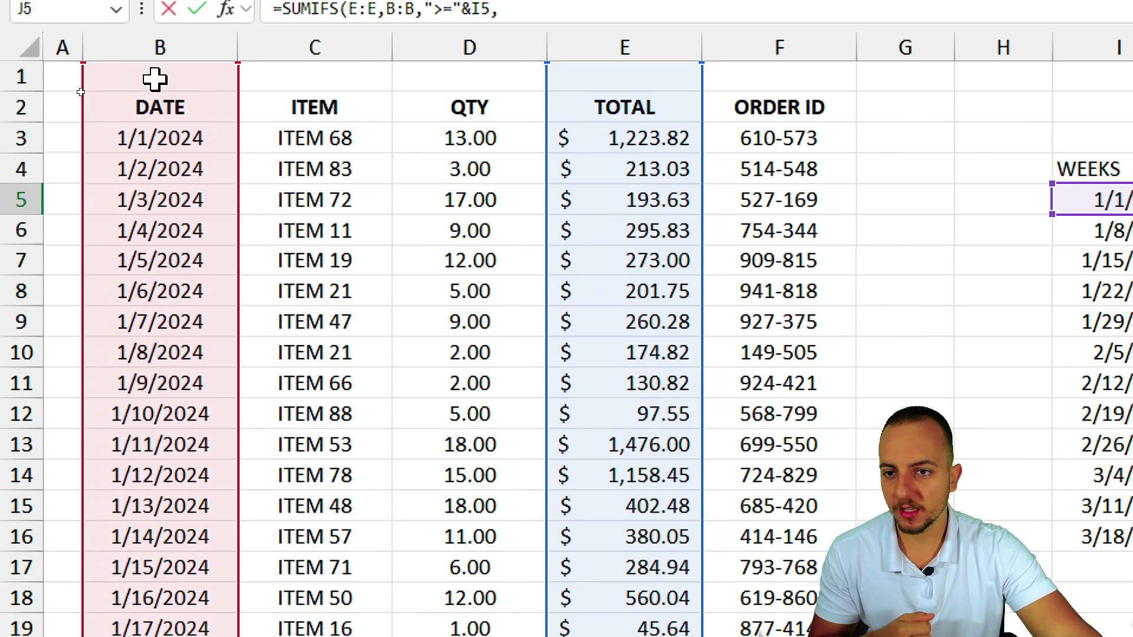
{"action": "left_click", "coordinate": [177, 70]}
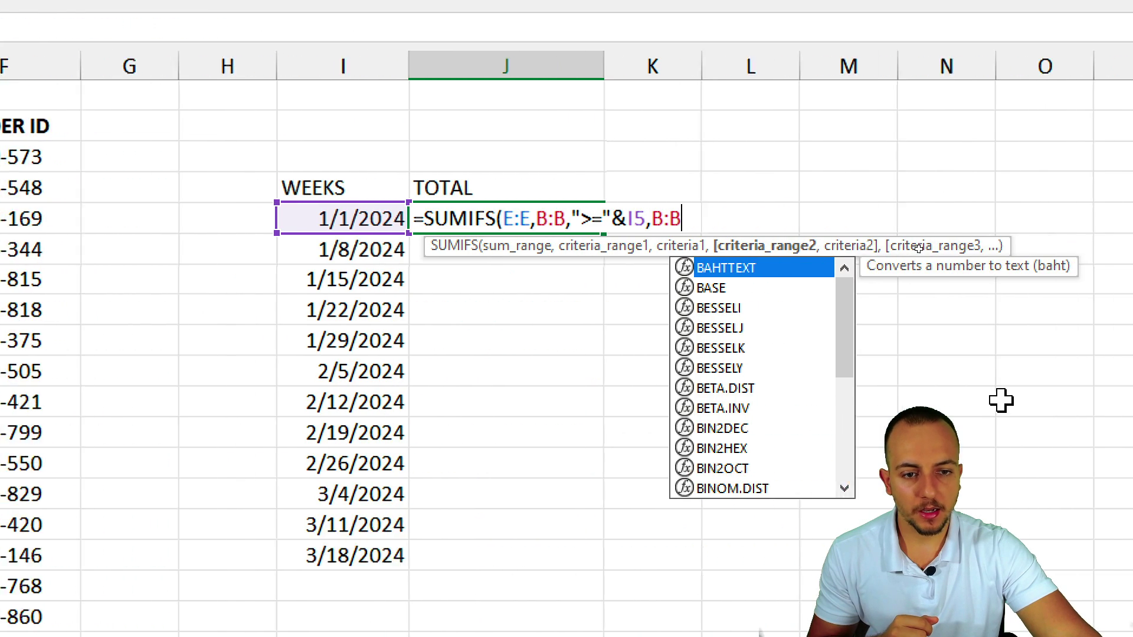
{"action": "type", "text": ","}
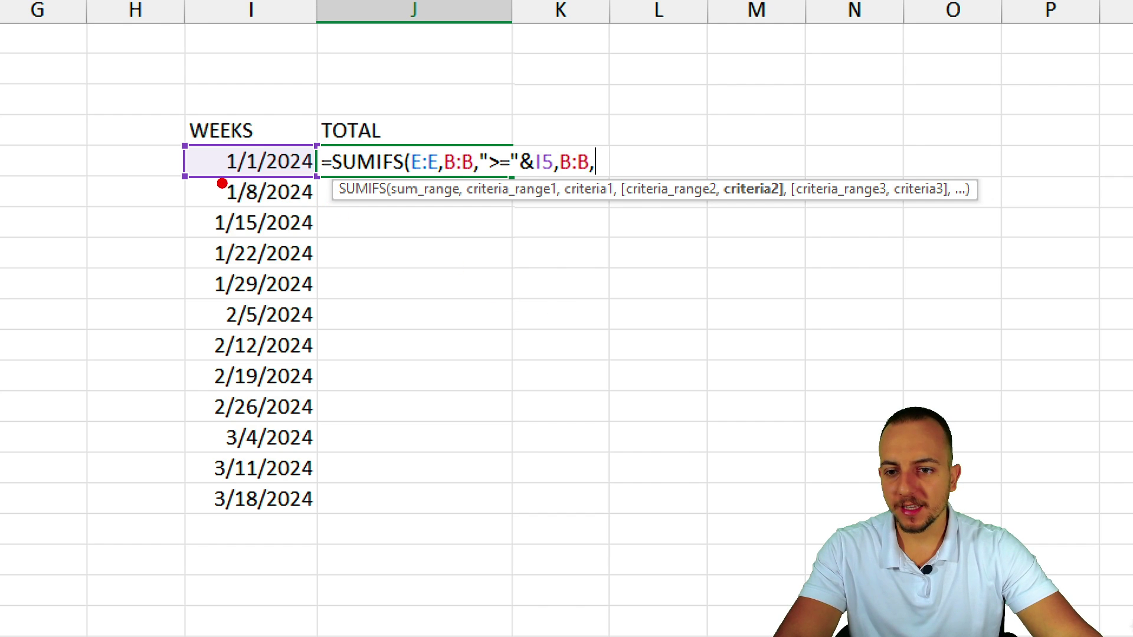
{"action": "mouse_move", "coordinate": [199, 169]}
{"action": "left_mouse_down"}
{"action": "mouse_move", "coordinate": [331, 215]}
{"action": "mouse_move", "coordinate": [395, 298]}
{"action": "left_mouse_up"}
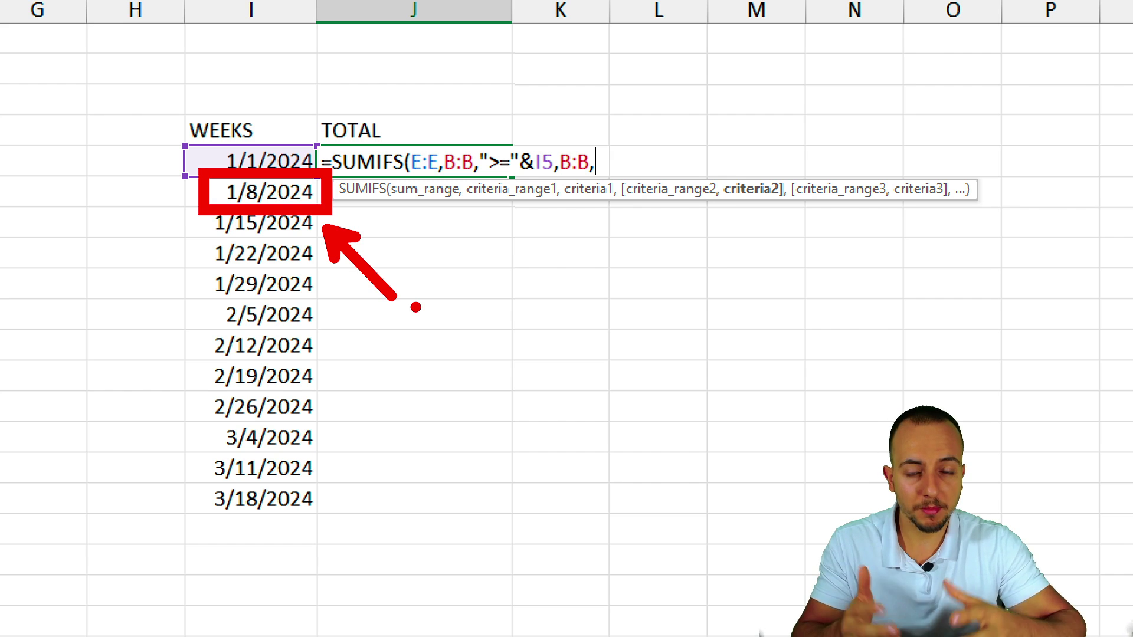
{"action": "type", "text": "\""}
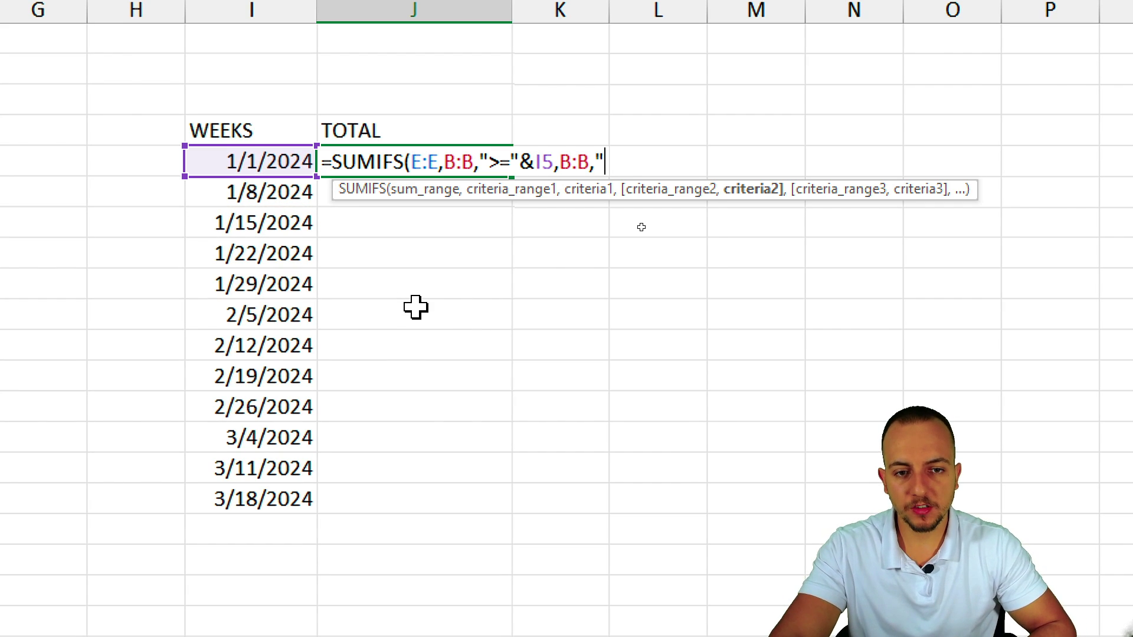
{"action": "type", "text": "<"}
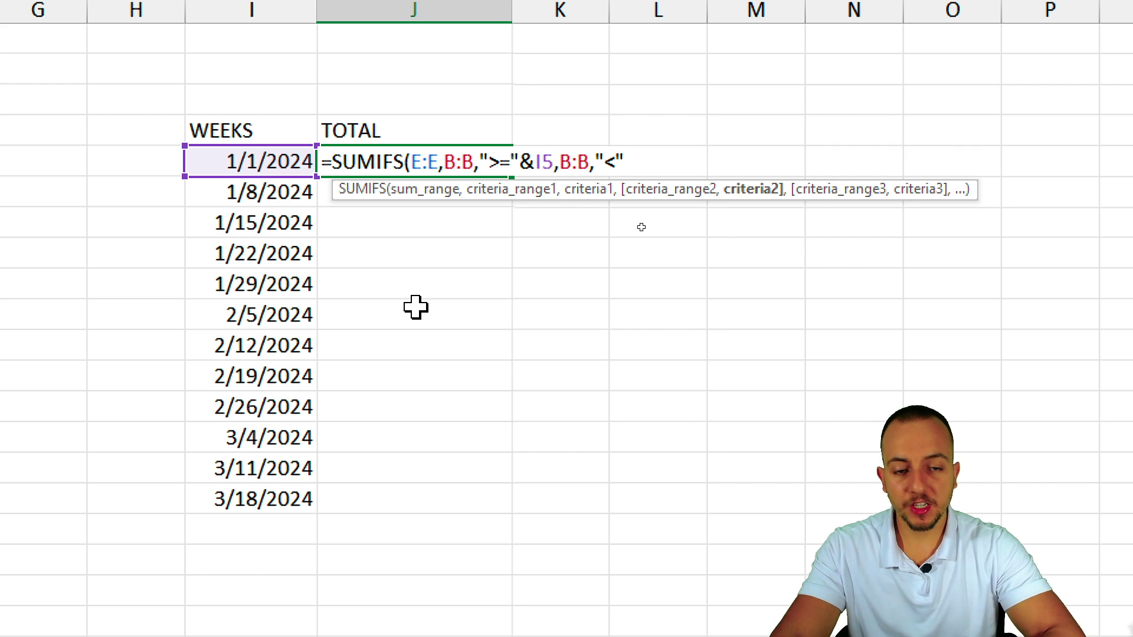
{"action": "type", "text": "="}
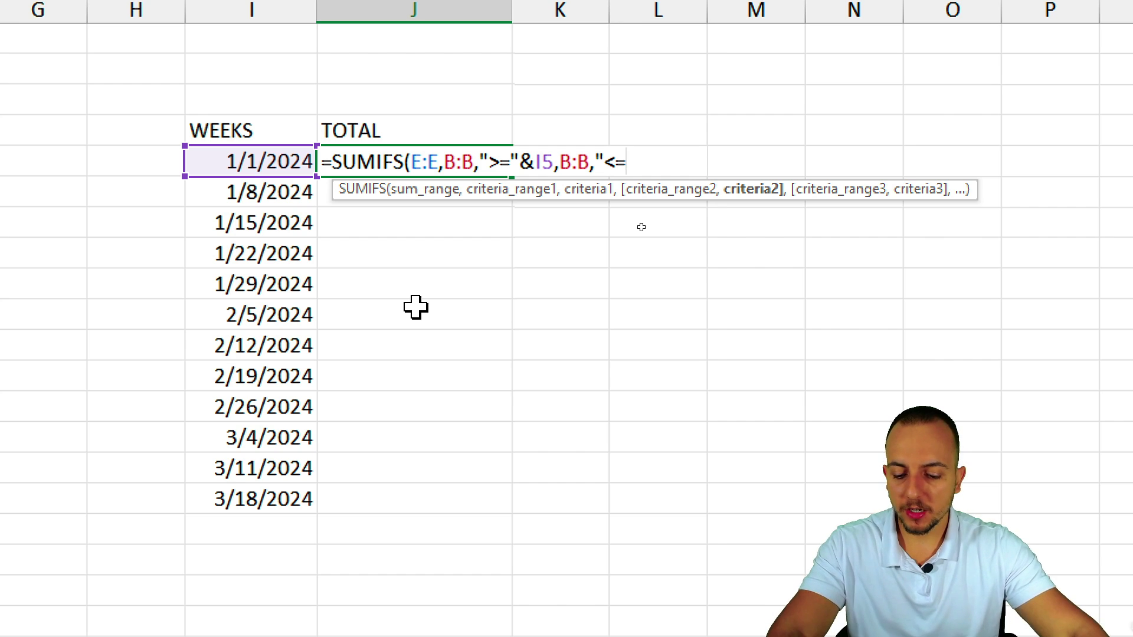
{"action": "mouse_move", "coordinate": [210, 173]}
{"action": "left_mouse_down"}
{"action": "mouse_move", "coordinate": [325, 217]}
{"action": "mouse_move", "coordinate": [370, 289]}
{"action": "left_mouse_up"}
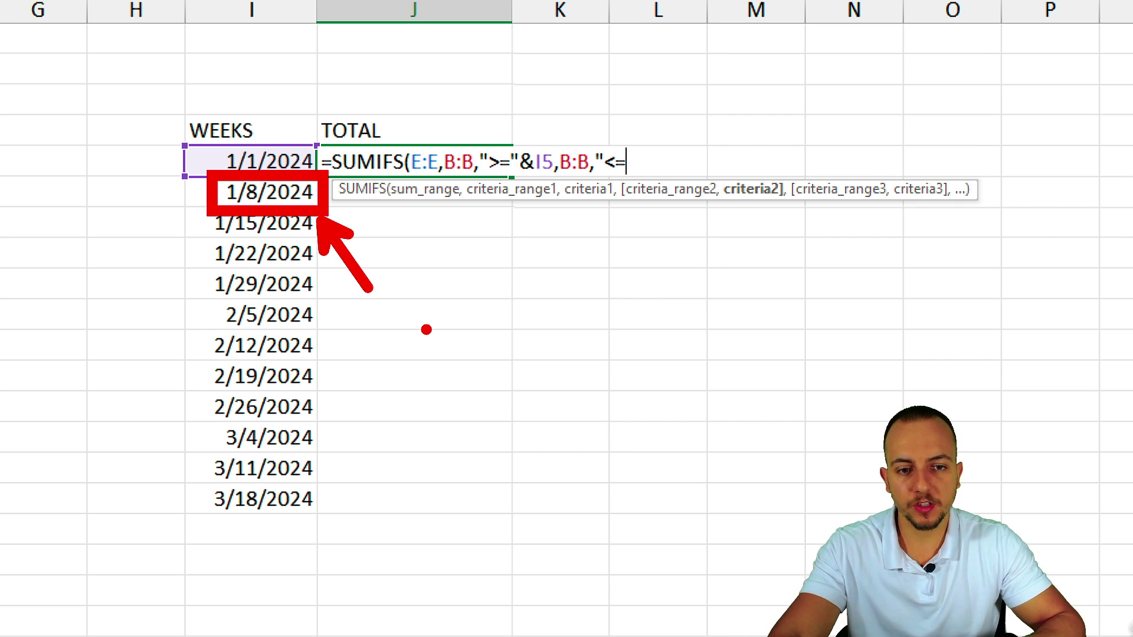
{"action": "key", "text": "BackSpace"}
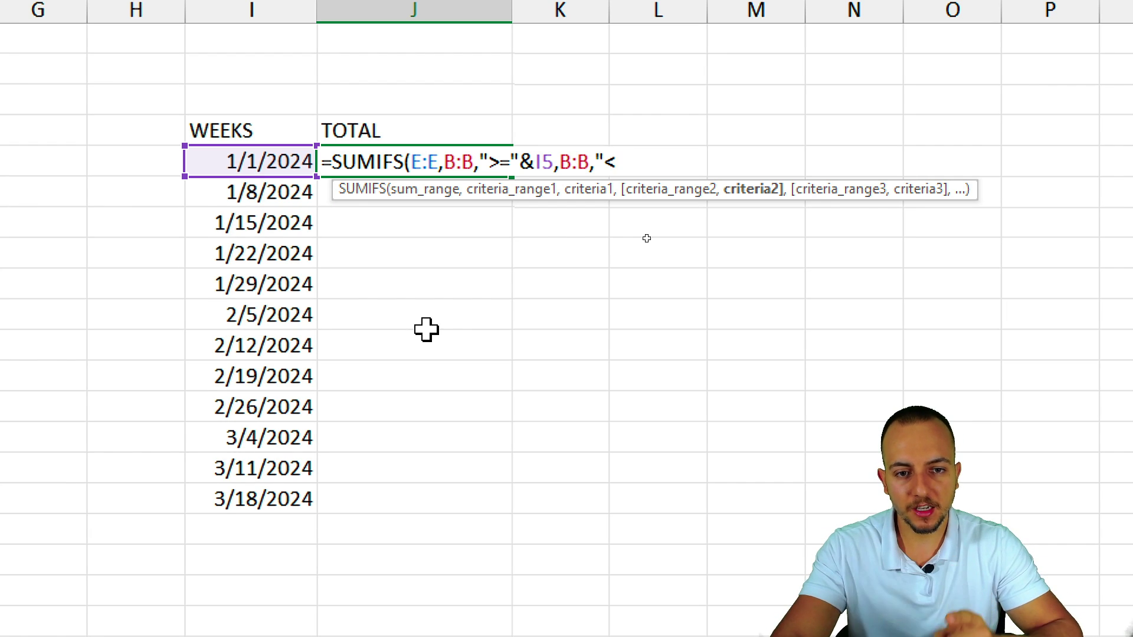
Complete the second criterion as "<"&I6, close the SUMIFS formula and enter it in J5
{"action": "type", "text": "\""}
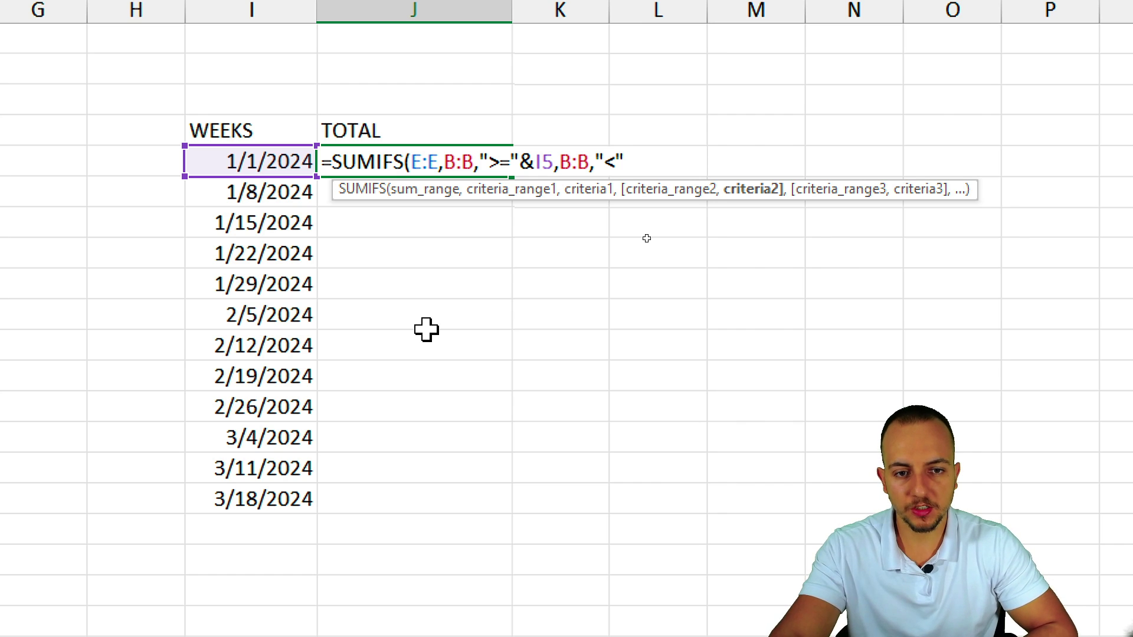
{"action": "type", "text": "&"}
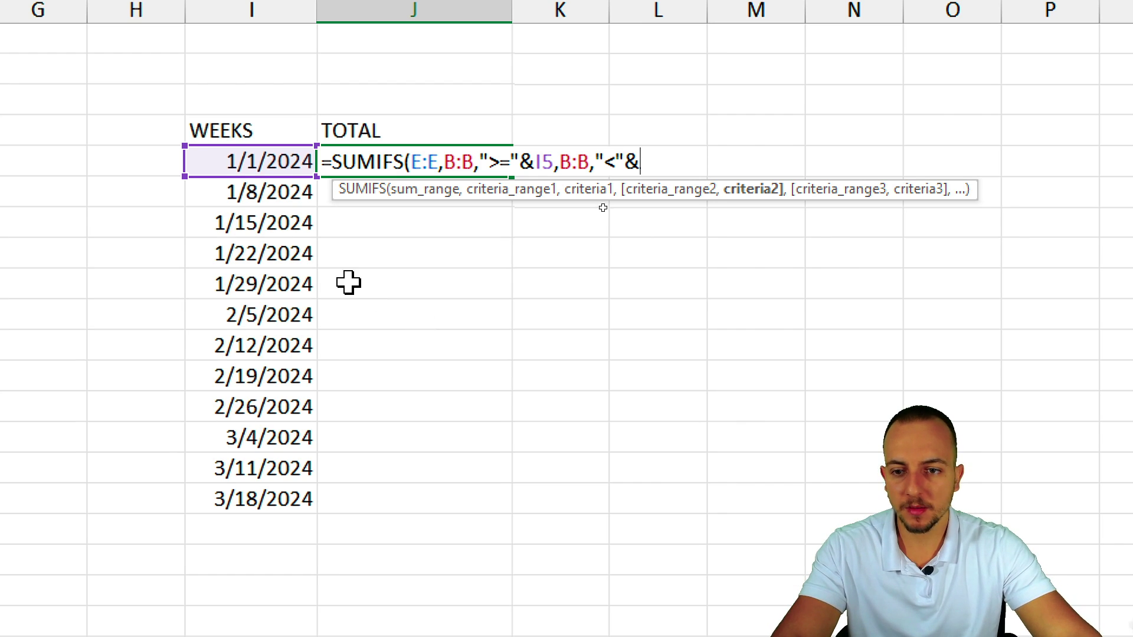
{"action": "left_click", "coordinate": [235, 191]}
{"action": "left_click_drag", "start_coordinate": [344, 202], "coordinate": [331, 177]}
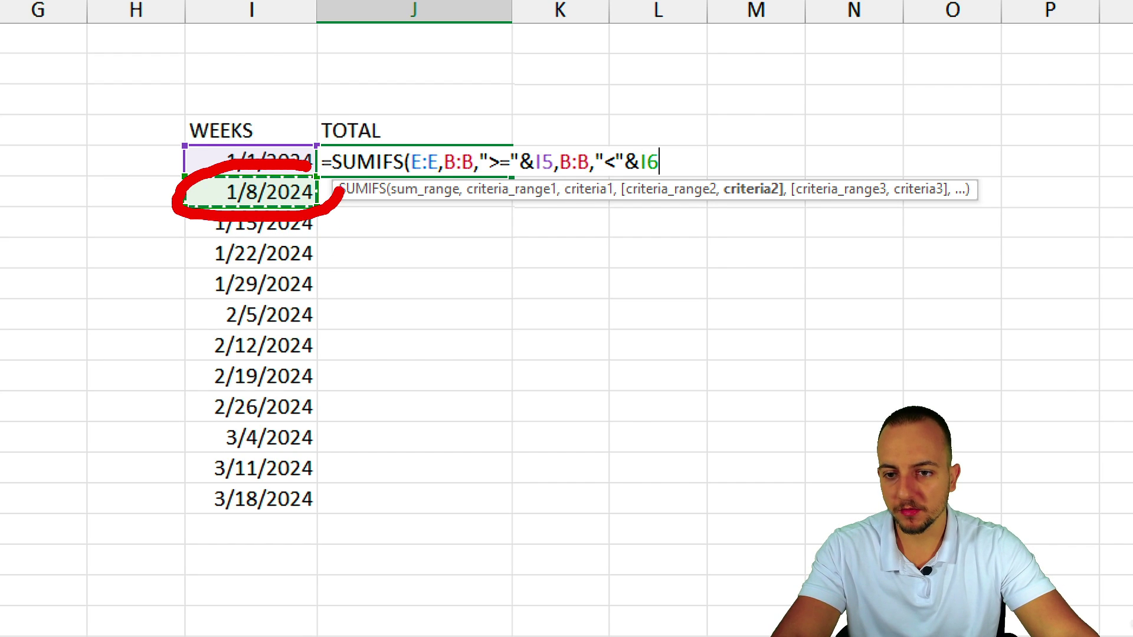
{"action": "key", "text": "Escape"}
{"action": "type", "text": ")"}
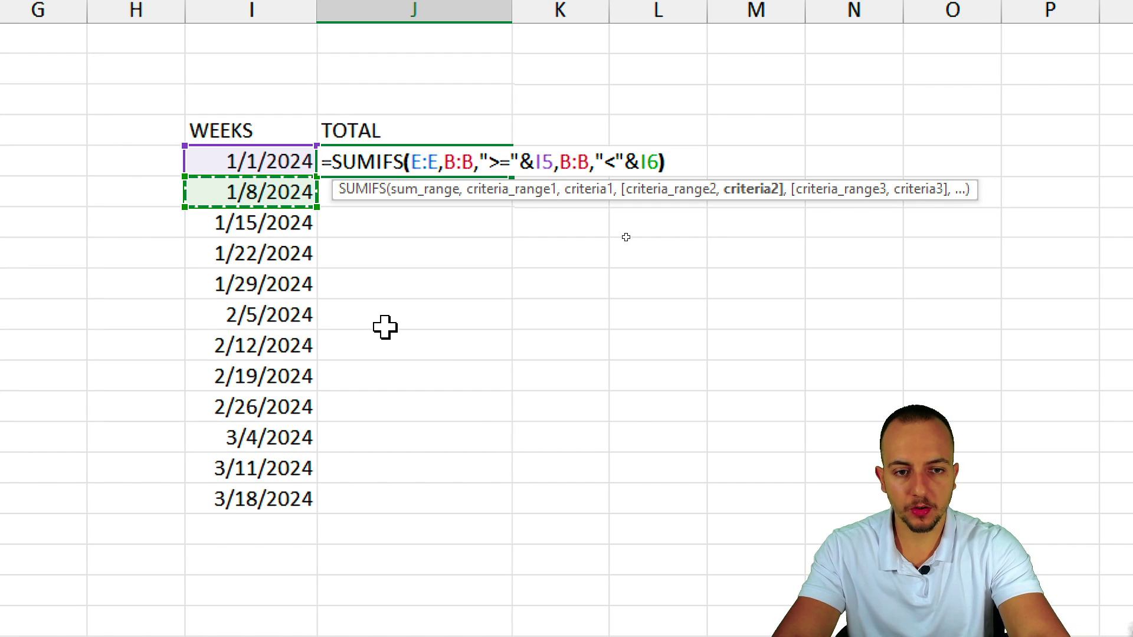
{"action": "key", "text": "Return"}
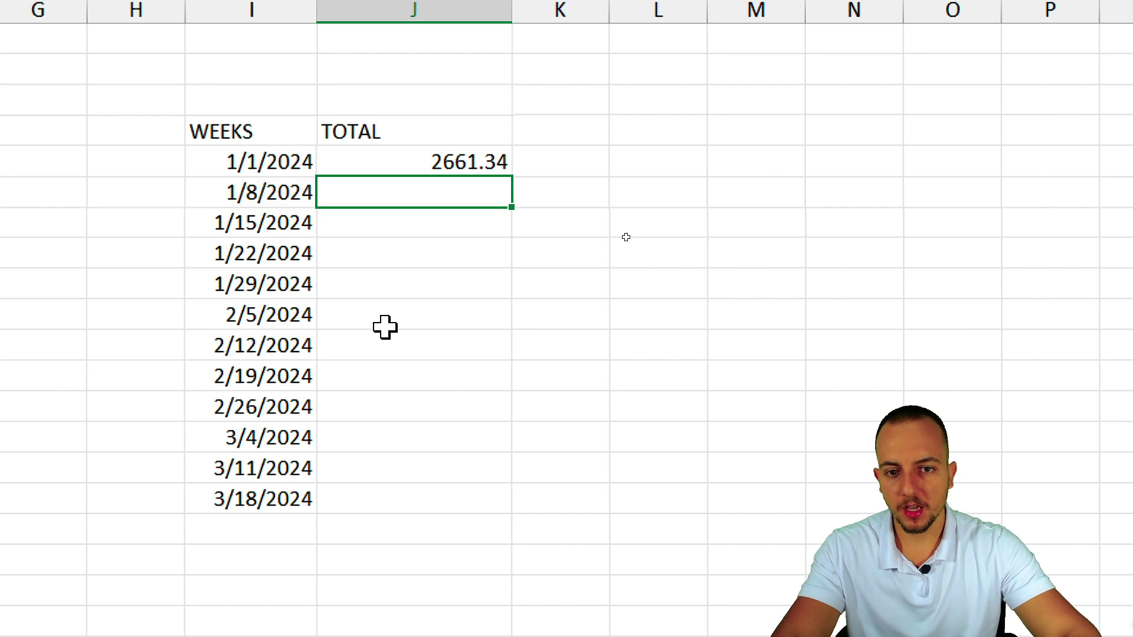
Apply the dollar accounting number format to J5 and fill its formula down to J11
{"action": "left_click", "coordinate": [437, 158]}
{"action": "mouse_move", "coordinate": [407, 140]}
{"action": "left_mouse_down"}
{"action": "mouse_move", "coordinate": [515, 188]}
{"action": "mouse_move", "coordinate": [572, 286]}
{"action": "left_mouse_up"}
{"action": "key", "text": "Escape"}
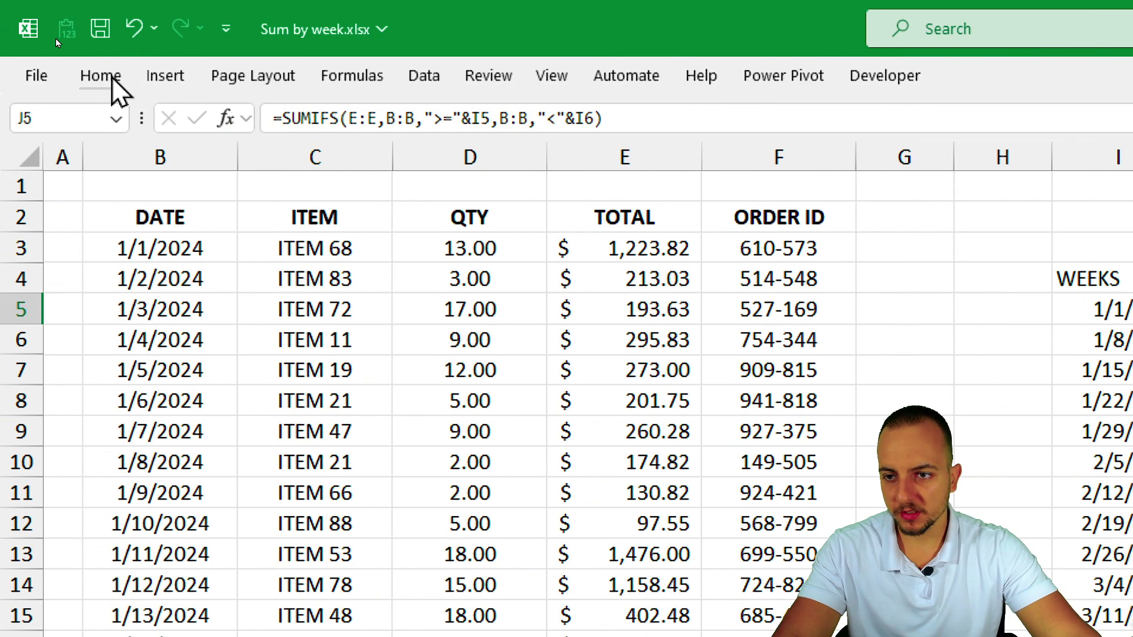
{"action": "left_click", "coordinate": [114, 80]}
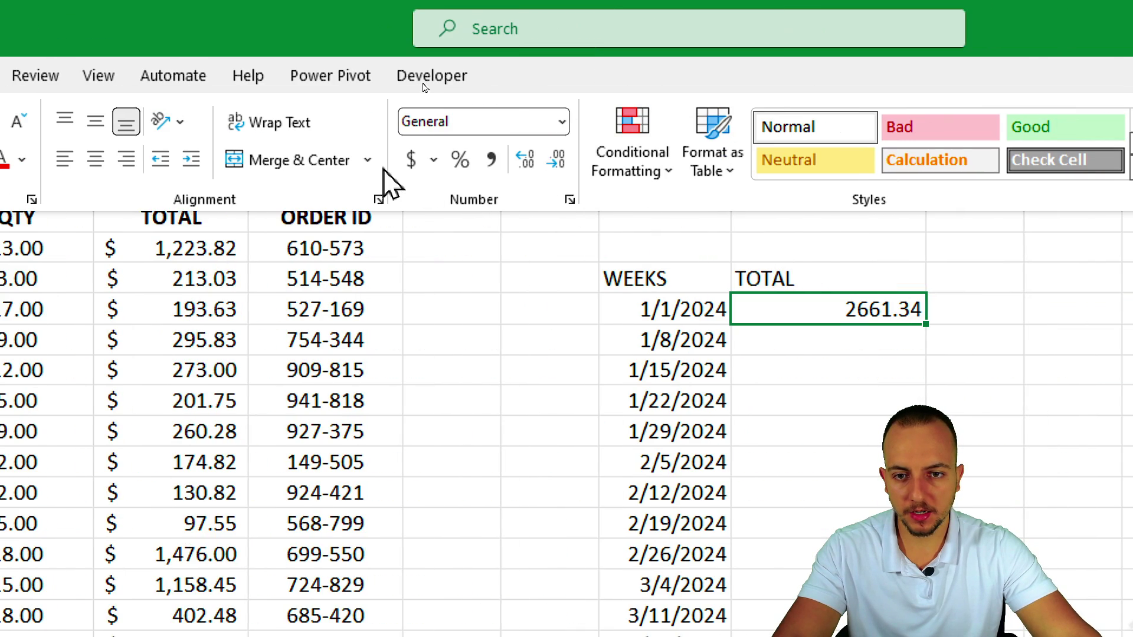
{"action": "left_click", "coordinate": [407, 168]}
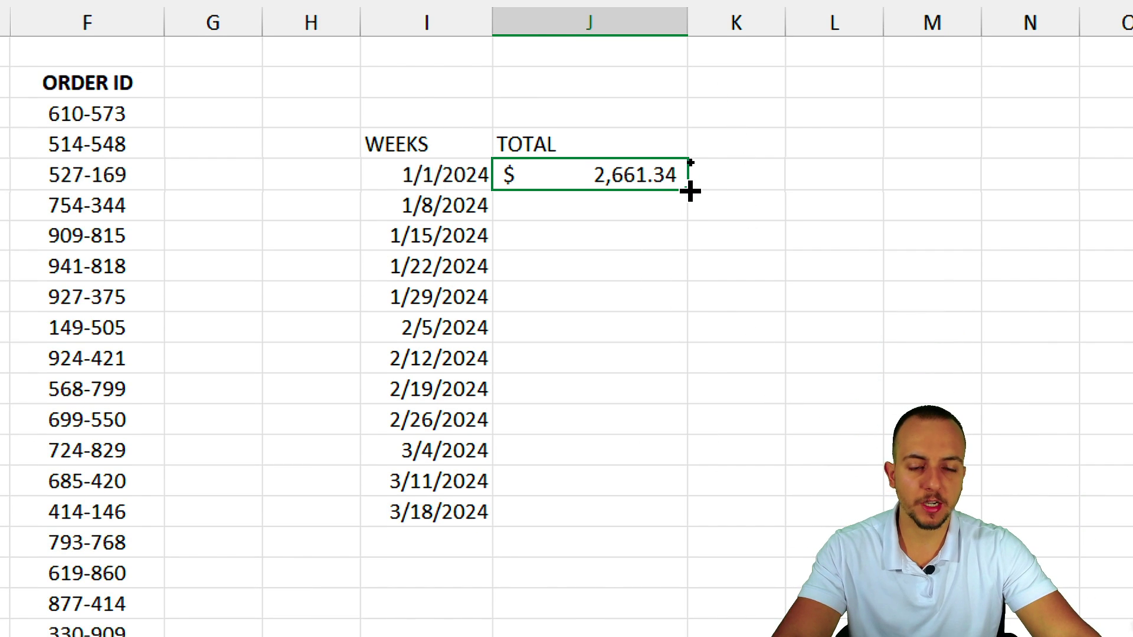
{"action": "left_click_drag", "start_coordinate": [690, 191], "coordinate": [667, 364]}
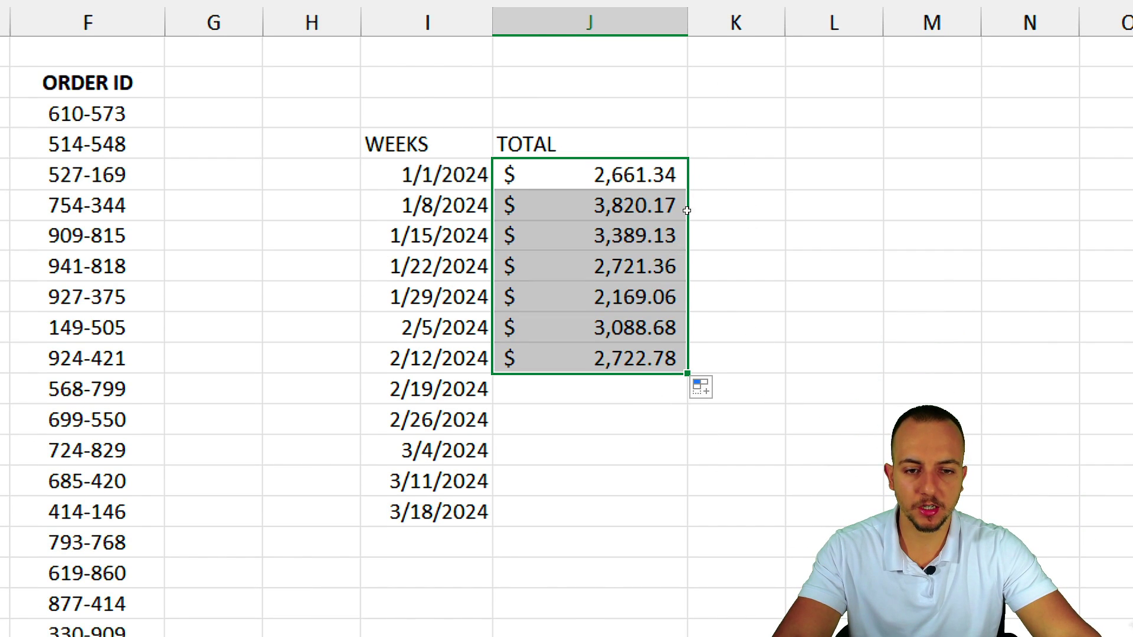
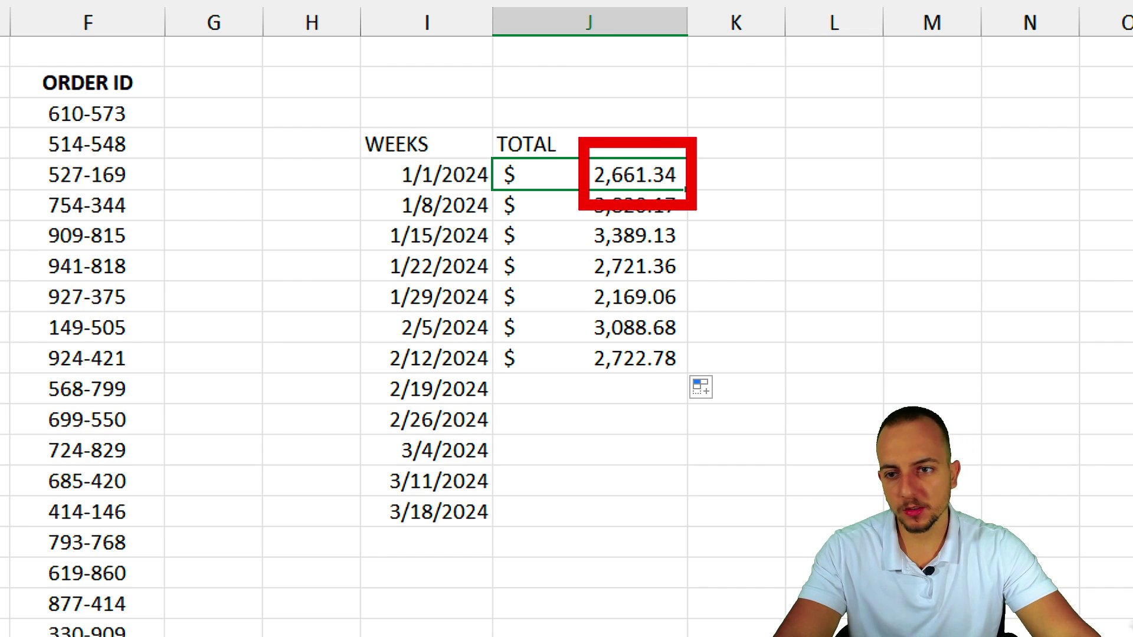
Examine the order table's dates from 1/1/2024 to 1/7/2024 and their totals, which make up the first week
{"action": "scroll", "coordinate": [313, 217], "scroll_direction": "left", "scroll_amount": 3}
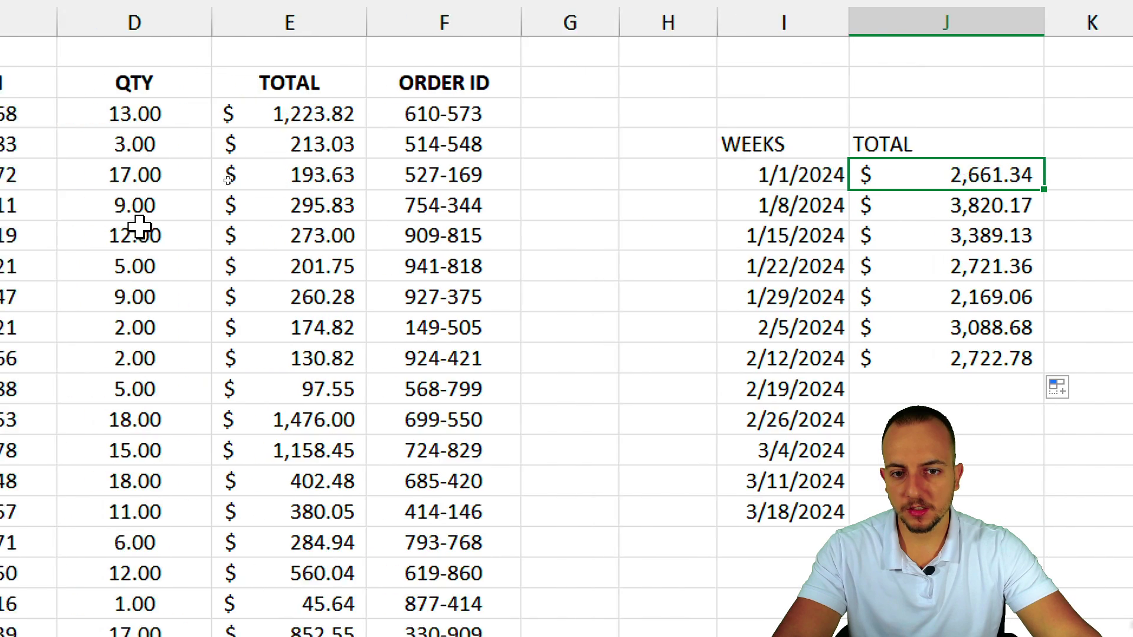
{"action": "scroll", "coordinate": [139, 226], "scroll_direction": "left", "scroll_amount": 3}
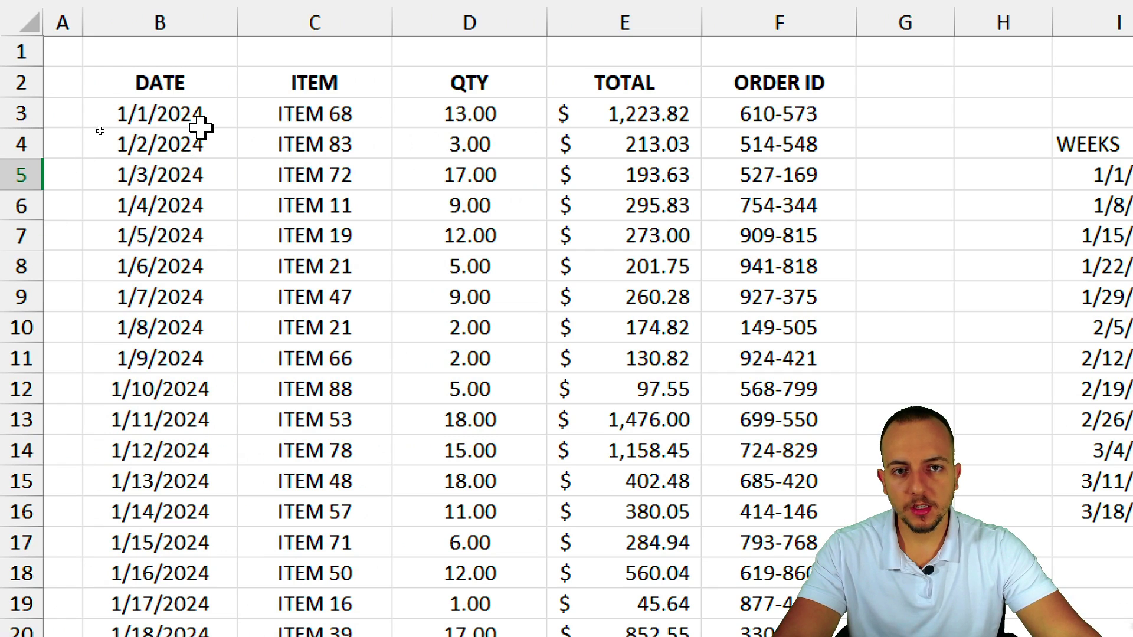
{"action": "left_click_drag", "start_coordinate": [207, 118], "coordinate": [189, 295]}
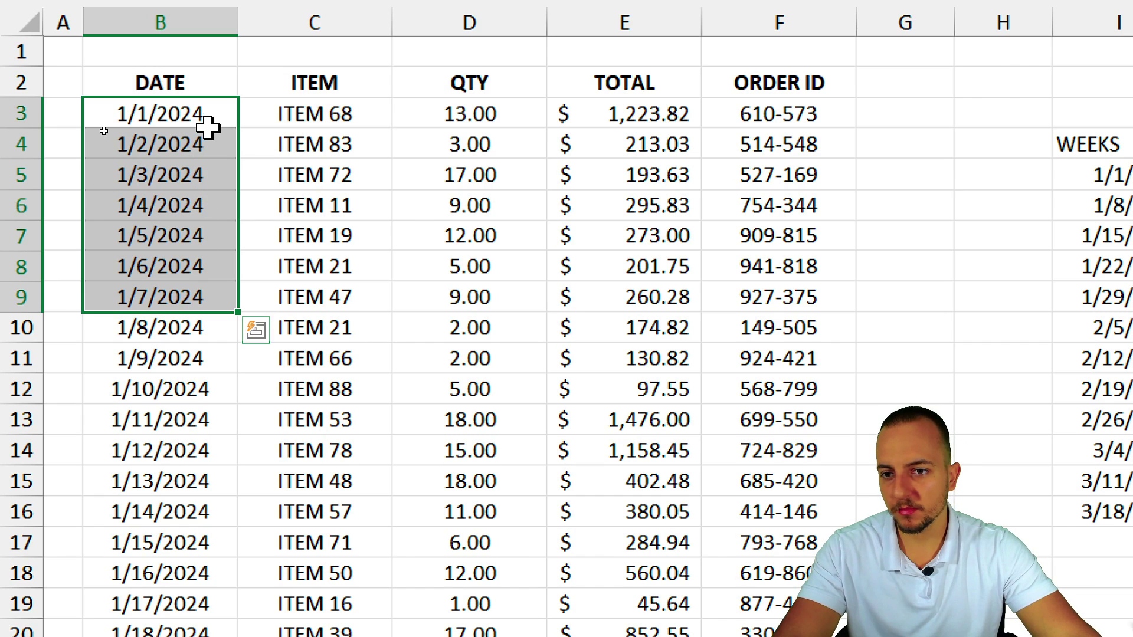
{"action": "left_click_drag", "start_coordinate": [212, 122], "coordinate": [193, 294]}
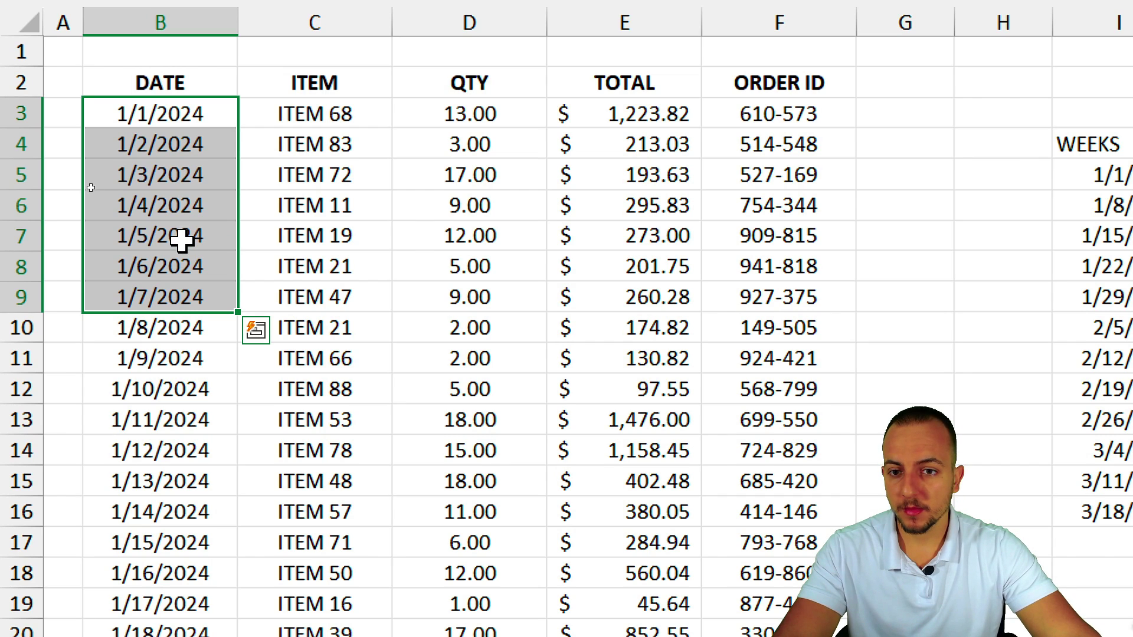
{"action": "left_click_drag", "start_coordinate": [187, 114], "coordinate": [188, 289]}
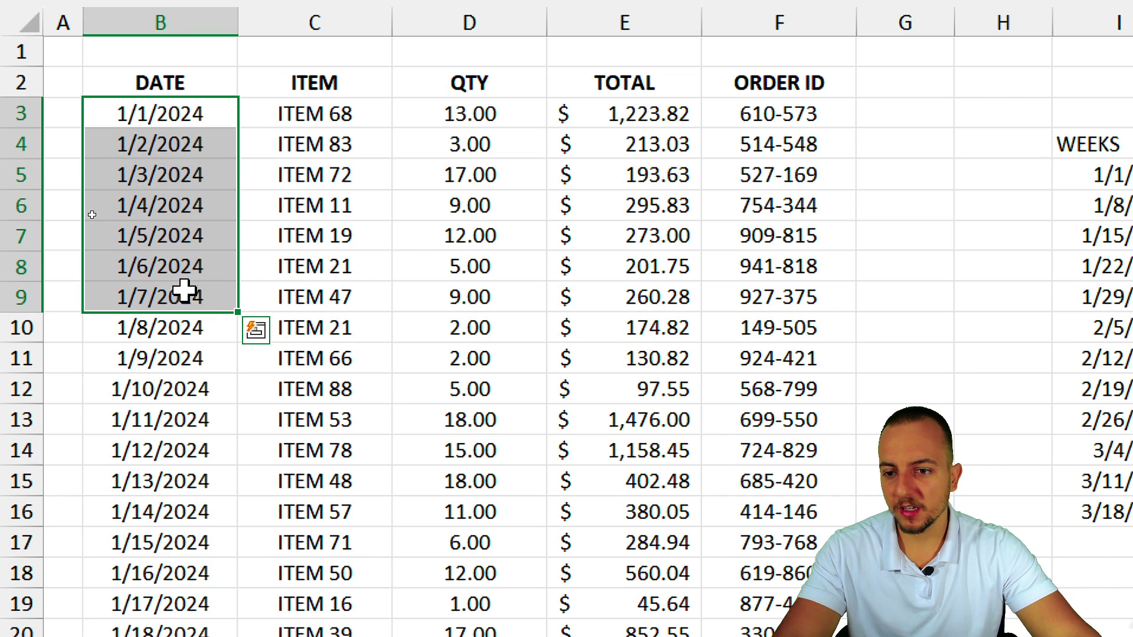
{"action": "left_click", "coordinate": [189, 209]}
{"action": "left_click", "coordinate": [151, 114]}
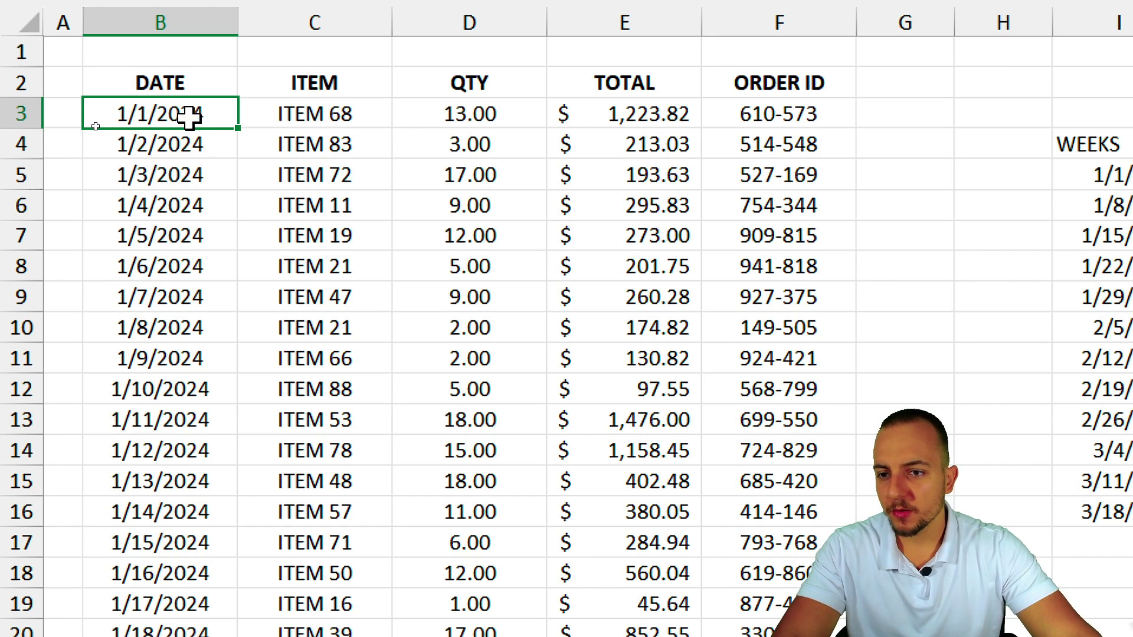
{"action": "mouse_move", "coordinate": [190, 117]}
{"action": "left_mouse_down"}
{"action": "mouse_move", "coordinate": [189, 349]}
{"action": "mouse_move", "coordinate": [210, 298]}
{"action": "left_mouse_up"}
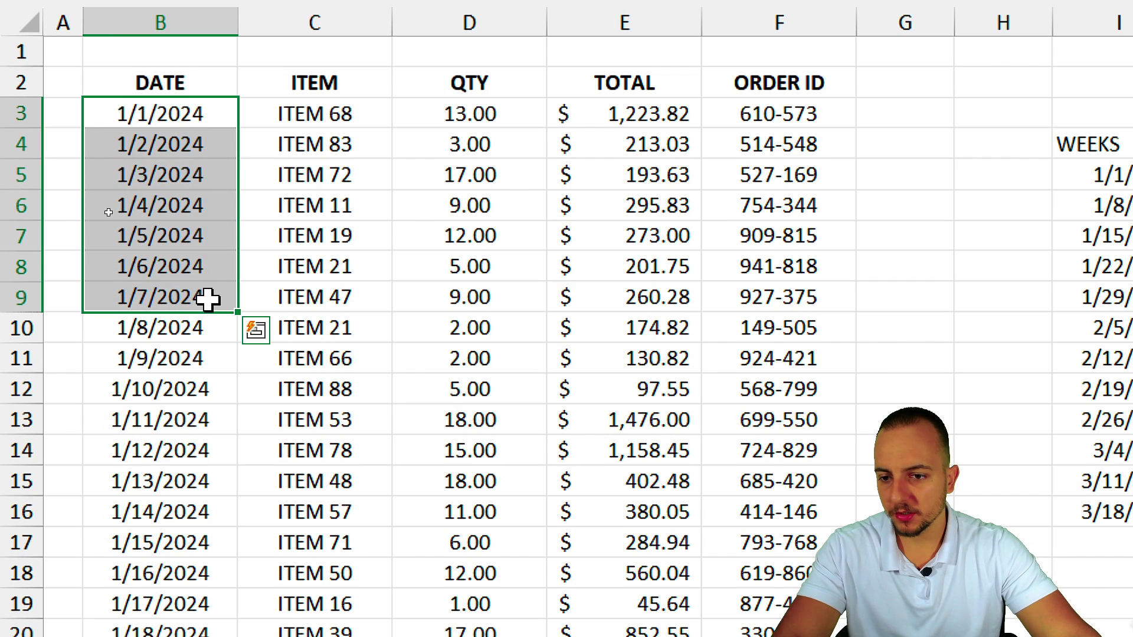
{"action": "left_click_drag", "start_coordinate": [642, 213], "coordinate": [223, 213]}
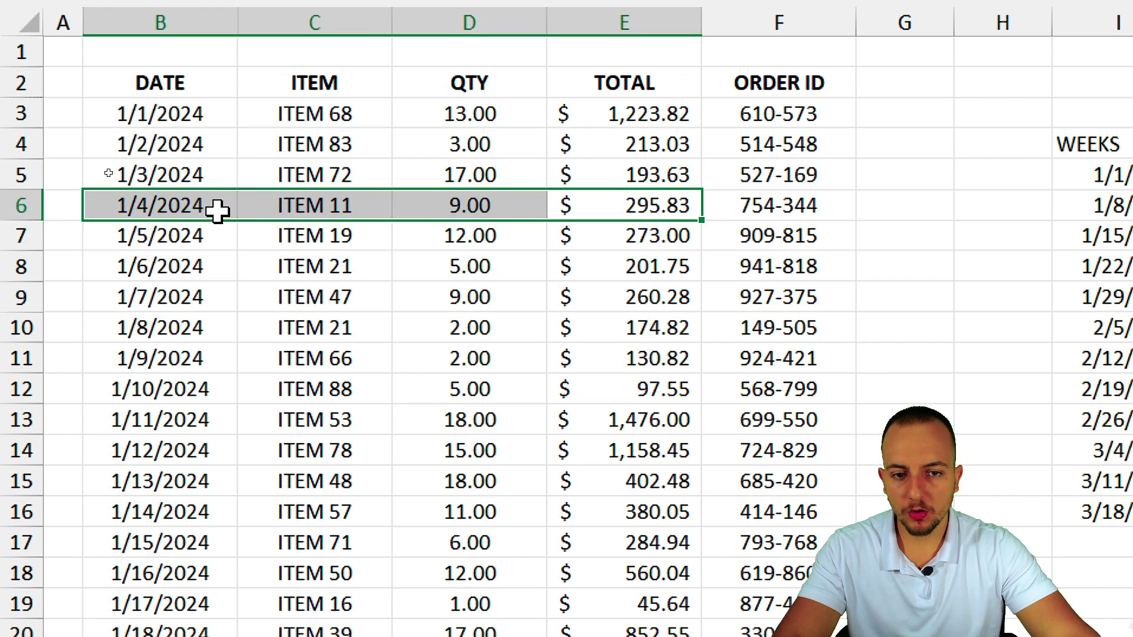
Highlight the first week's order totals in E3:E9 with a yellow fill
{"action": "left_click_drag", "start_coordinate": [172, 118], "coordinate": [668, 115]}
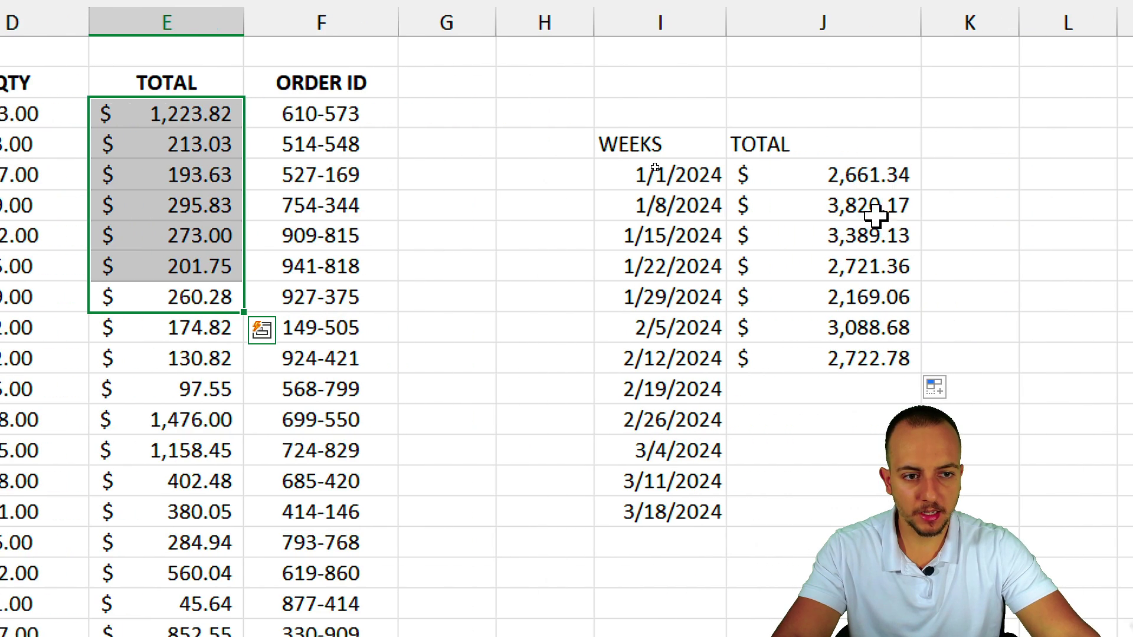
{"action": "right_click", "coordinate": [348, 175]}
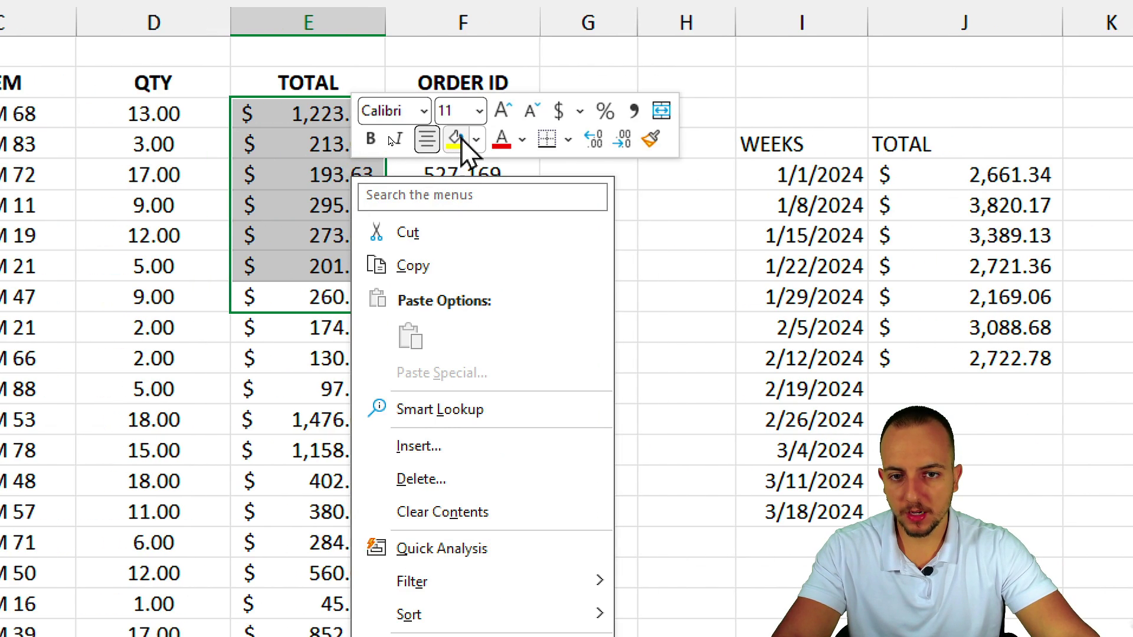
{"action": "left_click", "coordinate": [461, 142]}
{"action": "left_click", "coordinate": [328, 165]}
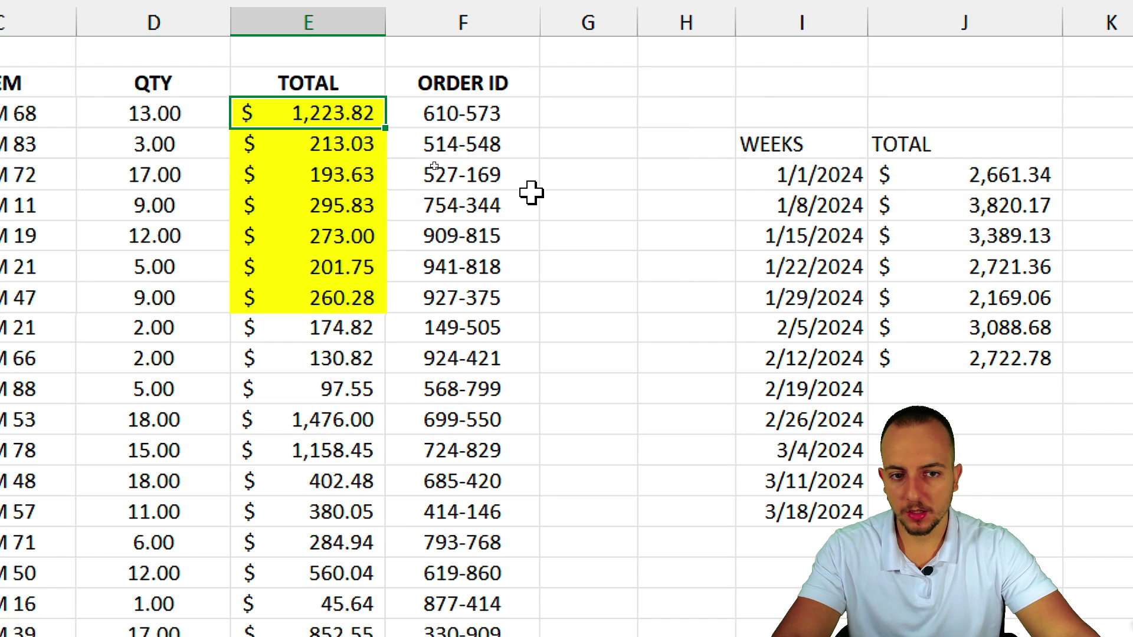
{"action": "left_click", "coordinate": [590, 207]}
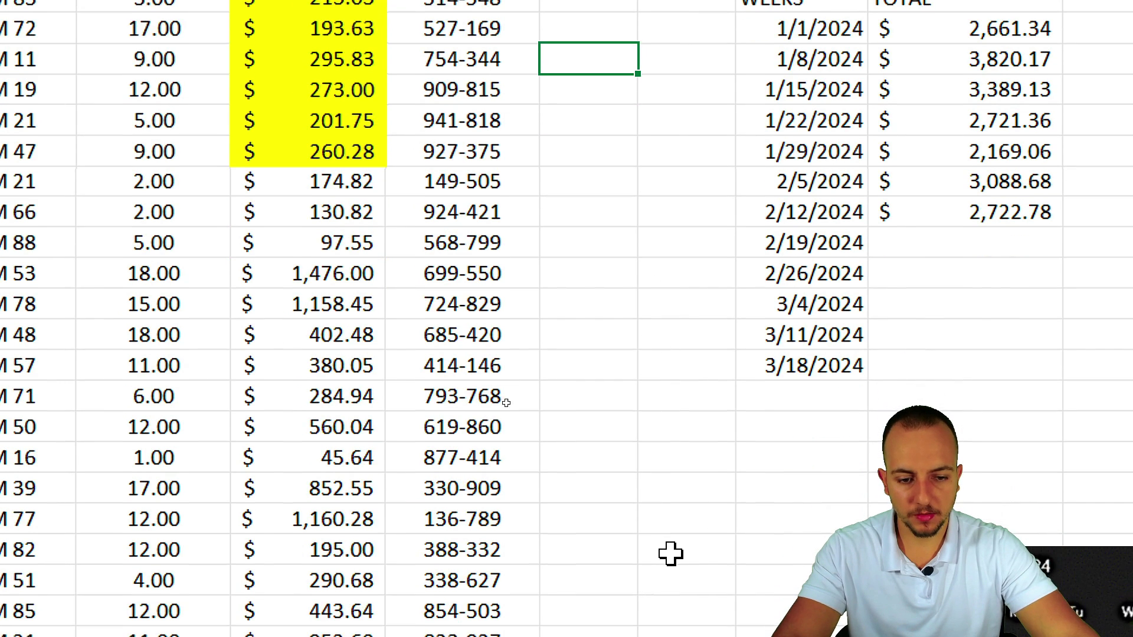
Check the first week's total by entering =SUM(E3:E9) in L5, and undo that entry
{"action": "left_click", "coordinate": [670, 574]}
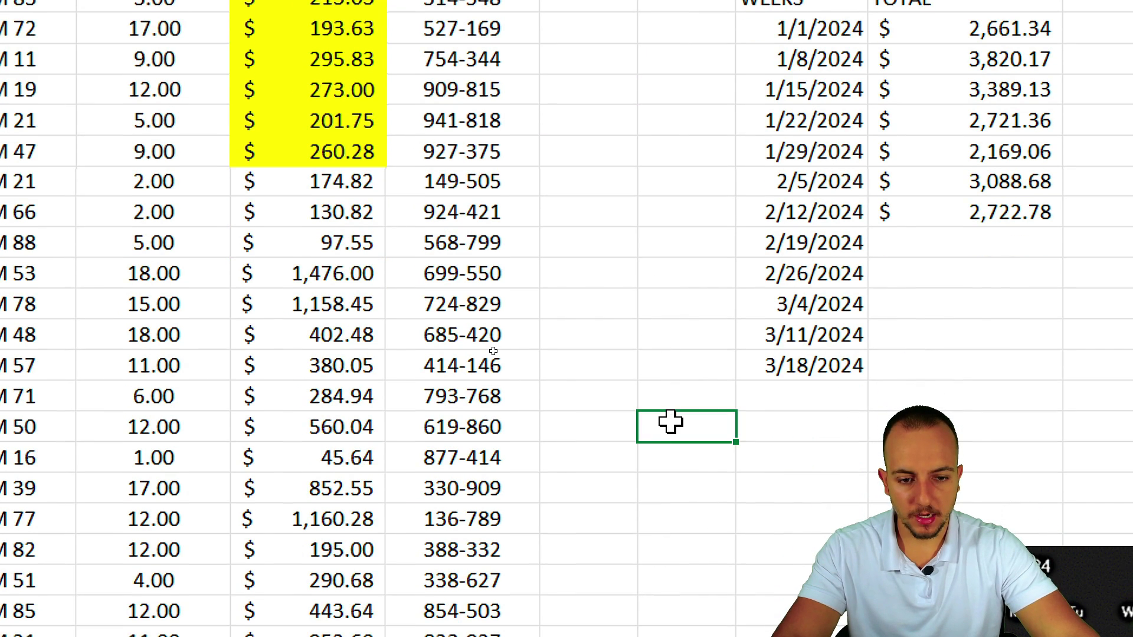
{"action": "left_click", "coordinate": [1132, 176]}
{"action": "type", "text": "=SUM"}
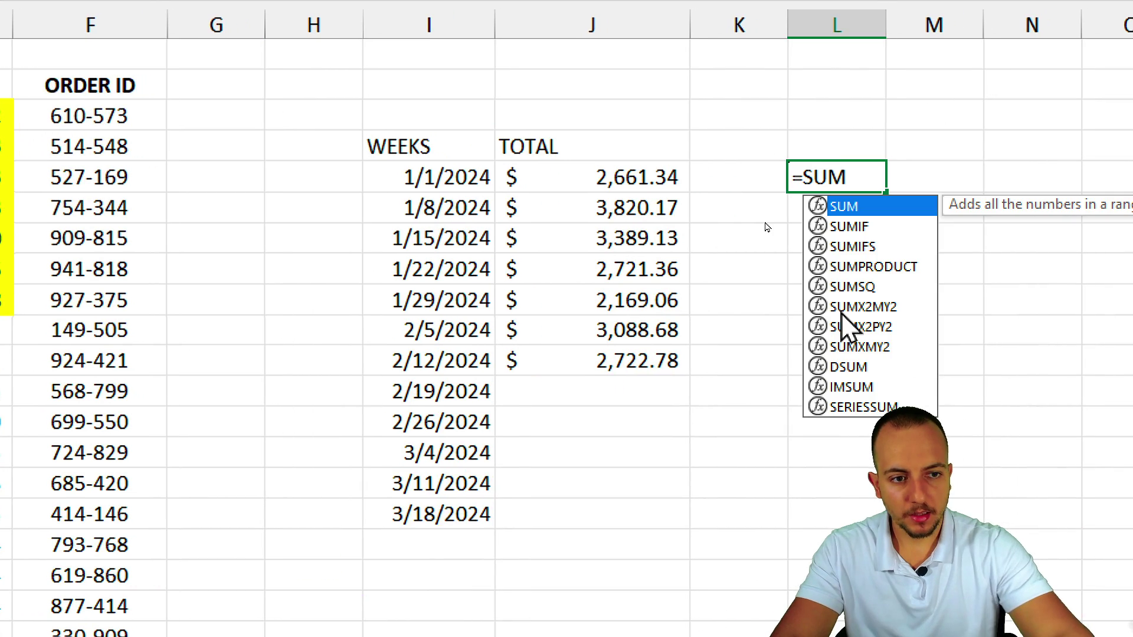
{"action": "double_click", "coordinate": [853, 209]}
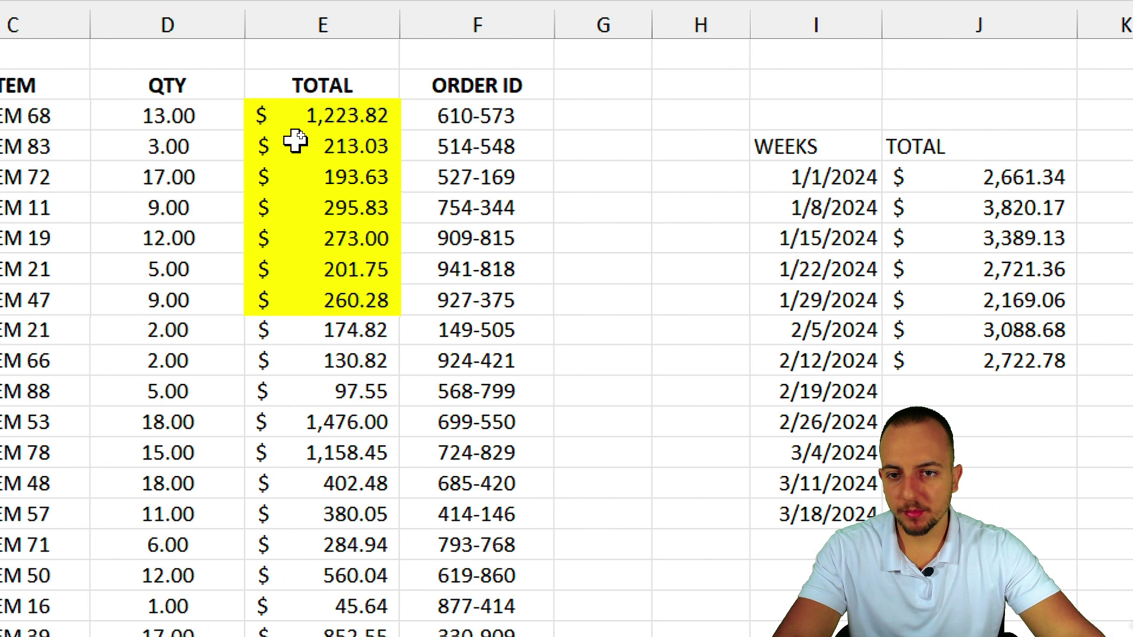
{"action": "left_click_drag", "start_coordinate": [348, 114], "coordinate": [317, 307]}
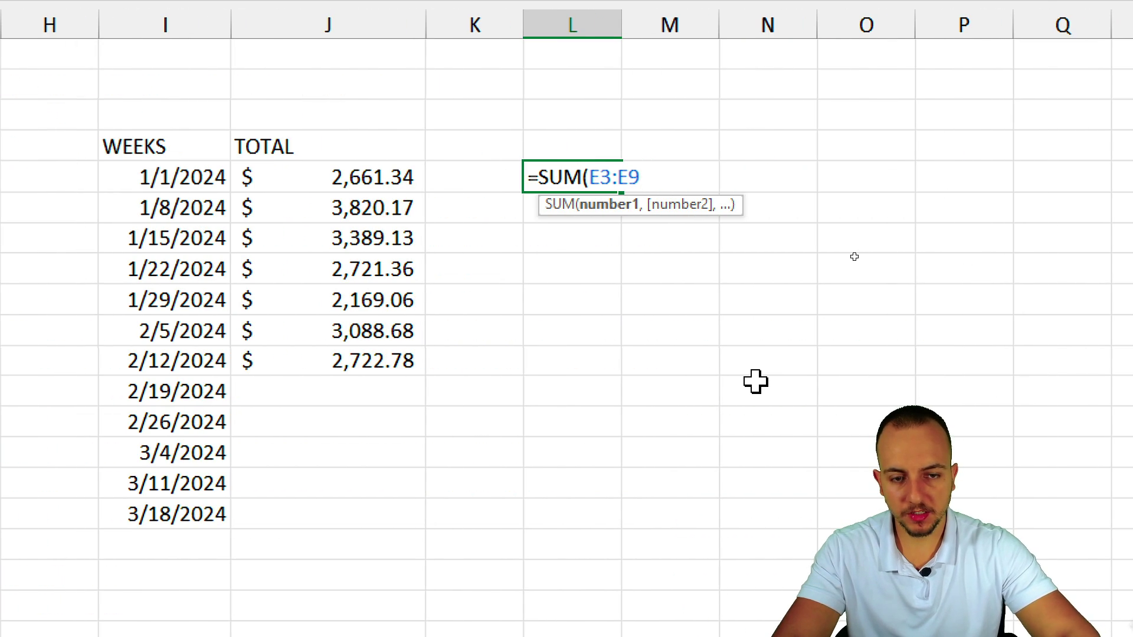
{"action": "key", "text": "Return"}
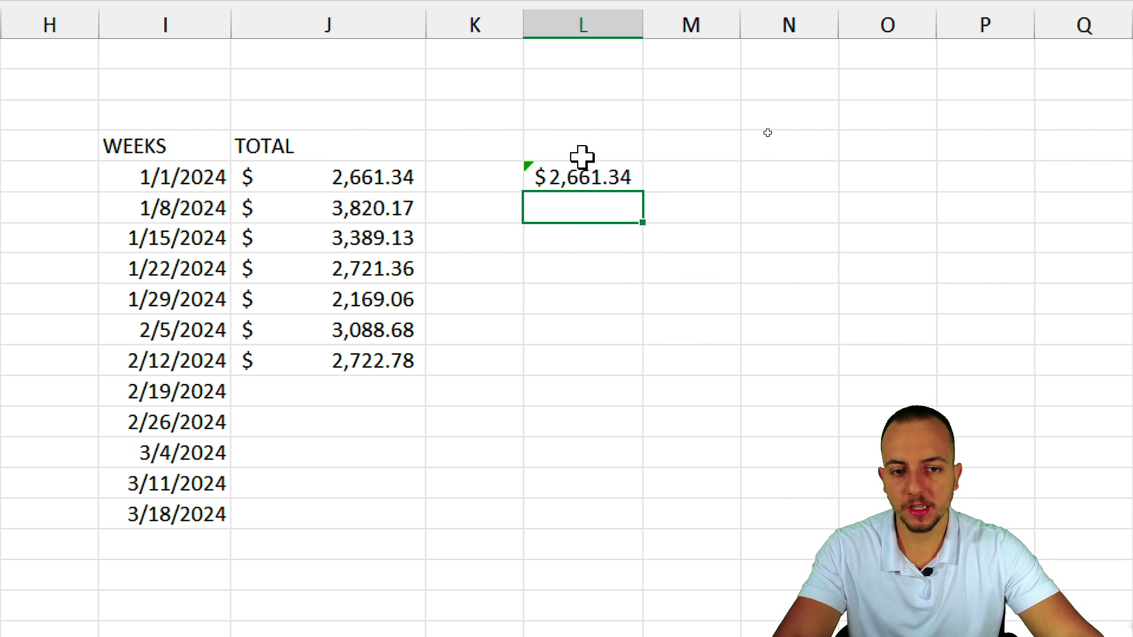
{"action": "key", "text": "ctrl+z"}
Review the first week's row I5:J5 and the SUMIFS ranges and criteria in J5 without editing them
{"action": "scroll", "coordinate": [144, 233], "scroll_direction": "left", "scroll_amount": 3}
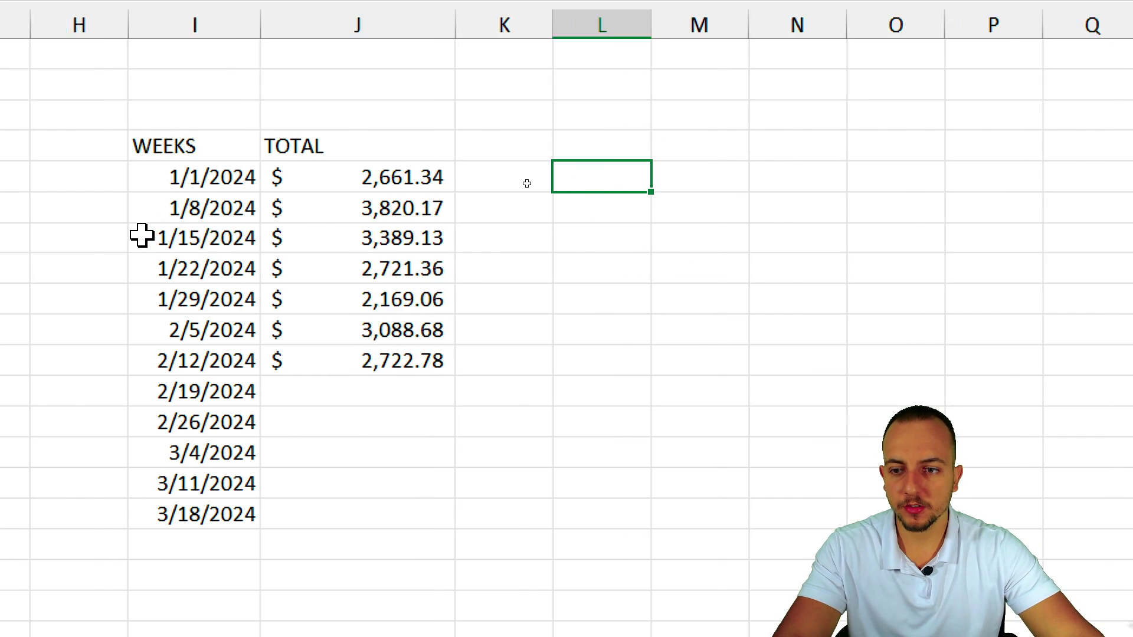
{"action": "left_click_drag", "start_coordinate": [378, 177], "coordinate": [526, 182]}
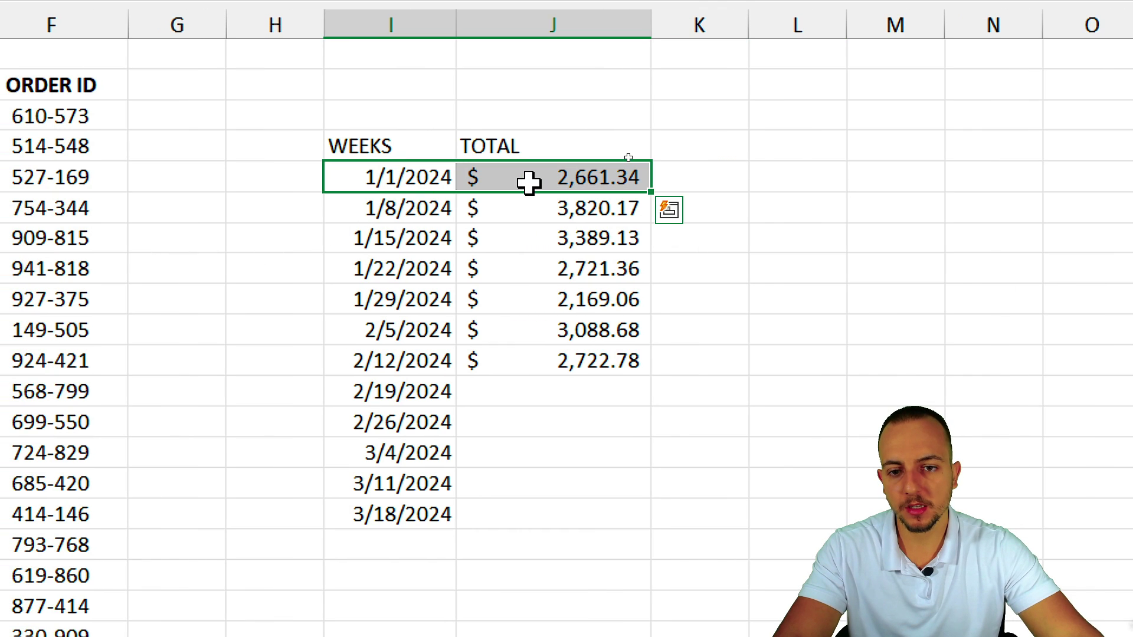
{"action": "left_click", "coordinate": [510, 204]}
{"action": "double_click", "coordinate": [547, 171]}
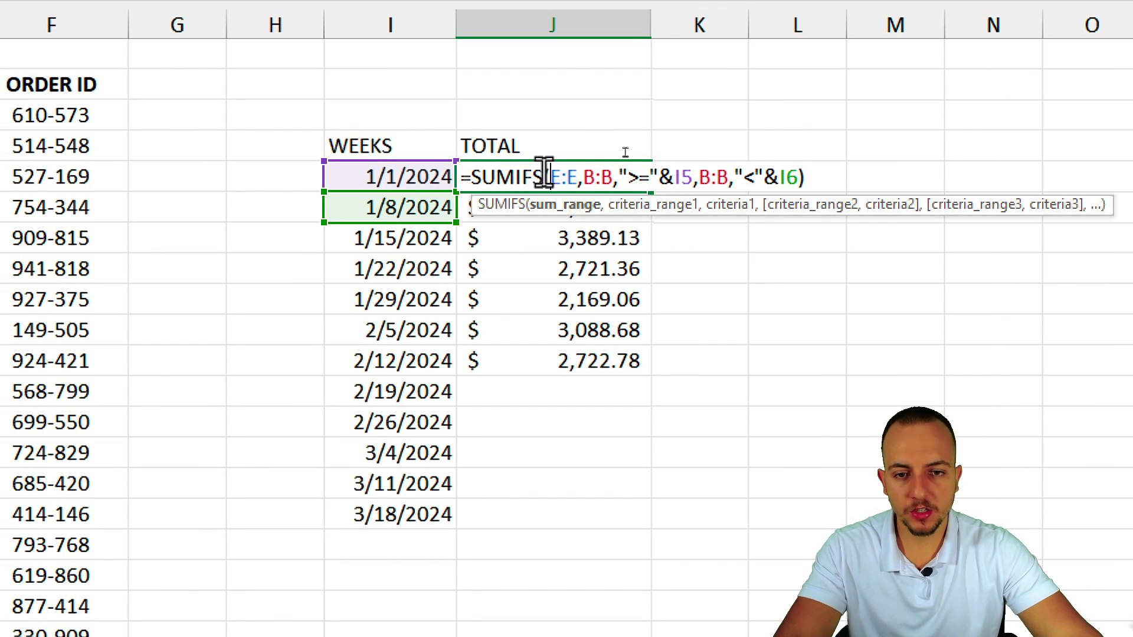
{"action": "double_click", "coordinate": [495, 174]}
{"action": "key", "text": "Escape"}
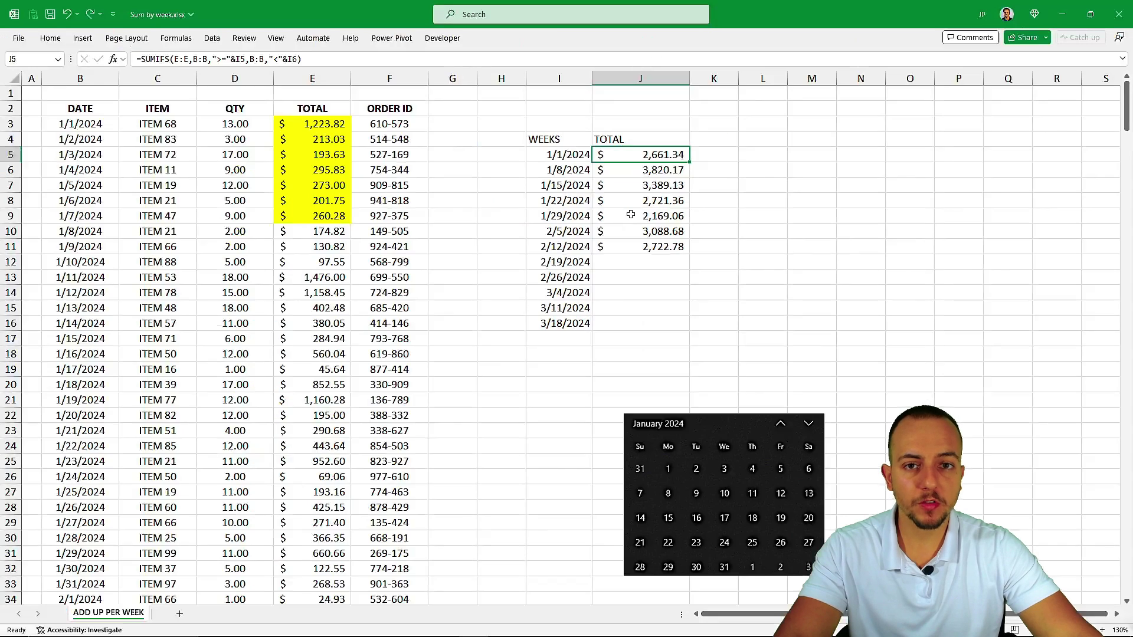